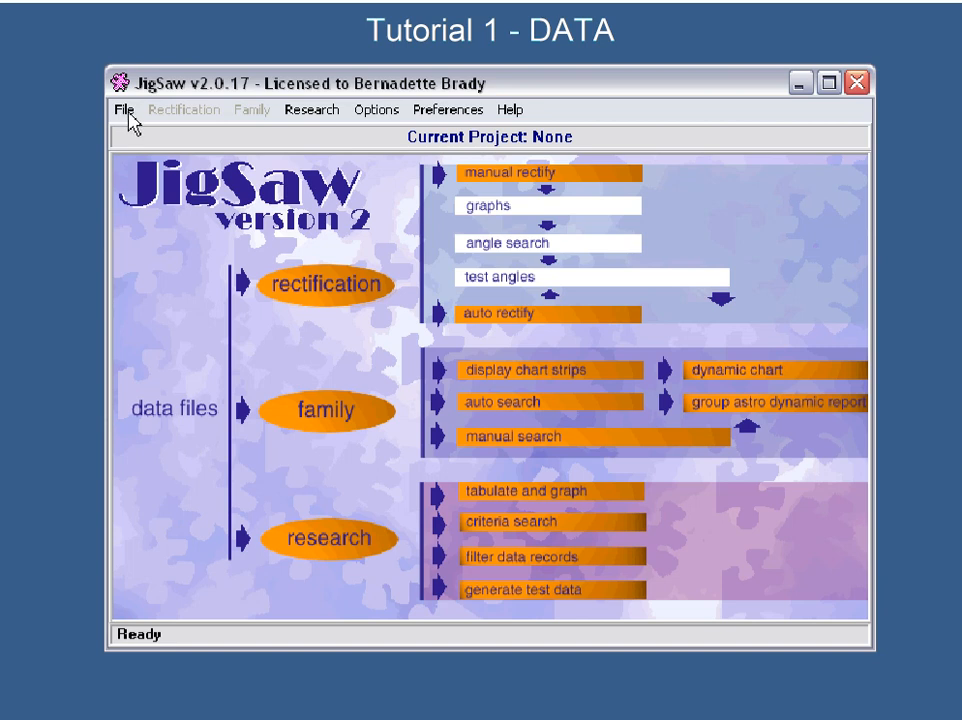
- Bring up the project files in the userdata folder and read the descriptions of ACTORS.DAT through DUTCHR.DAT
{"action": "left_click", "coordinate": [125, 110]}
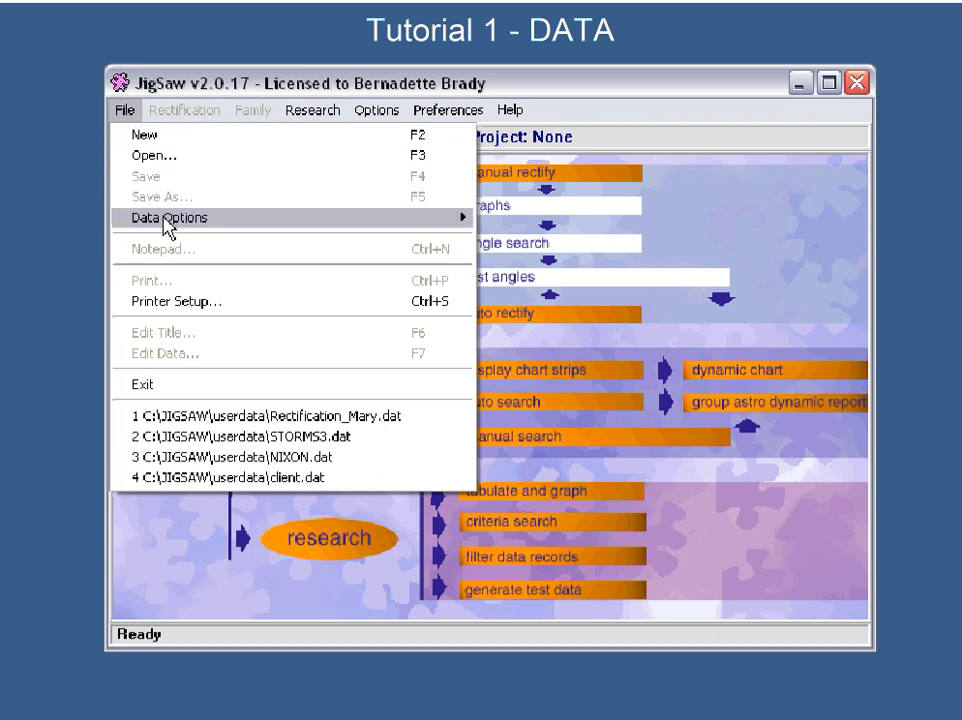
{"action": "mouse_move", "coordinate": [167, 222]}
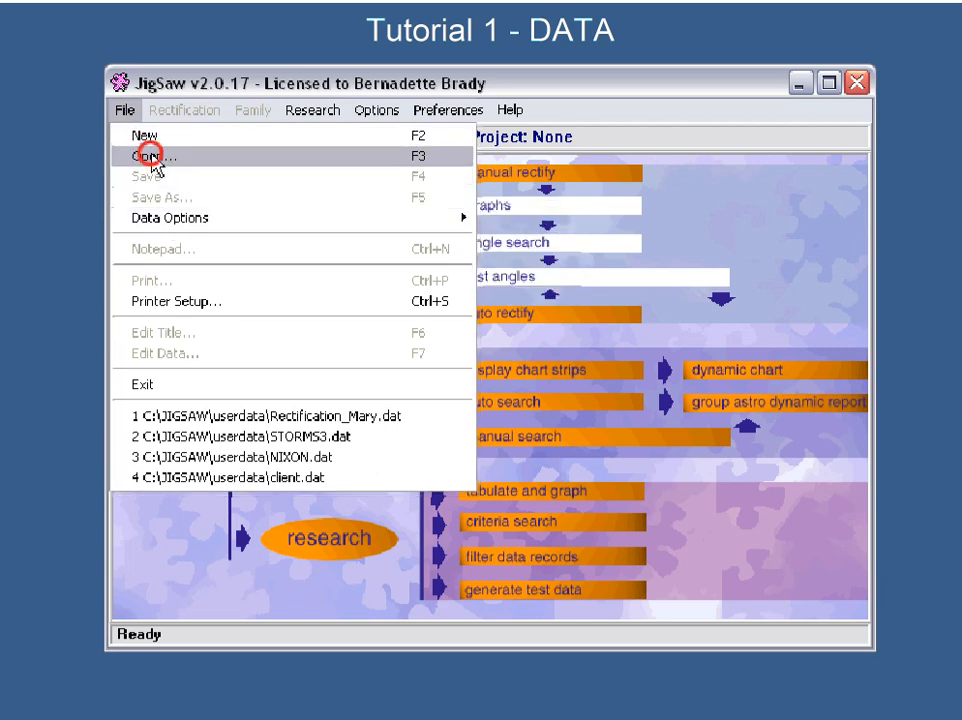
{"action": "left_click", "coordinate": [151, 158]}
{"action": "left_click_drag", "start_coordinate": [420, 200], "coordinate": [396, 213]}
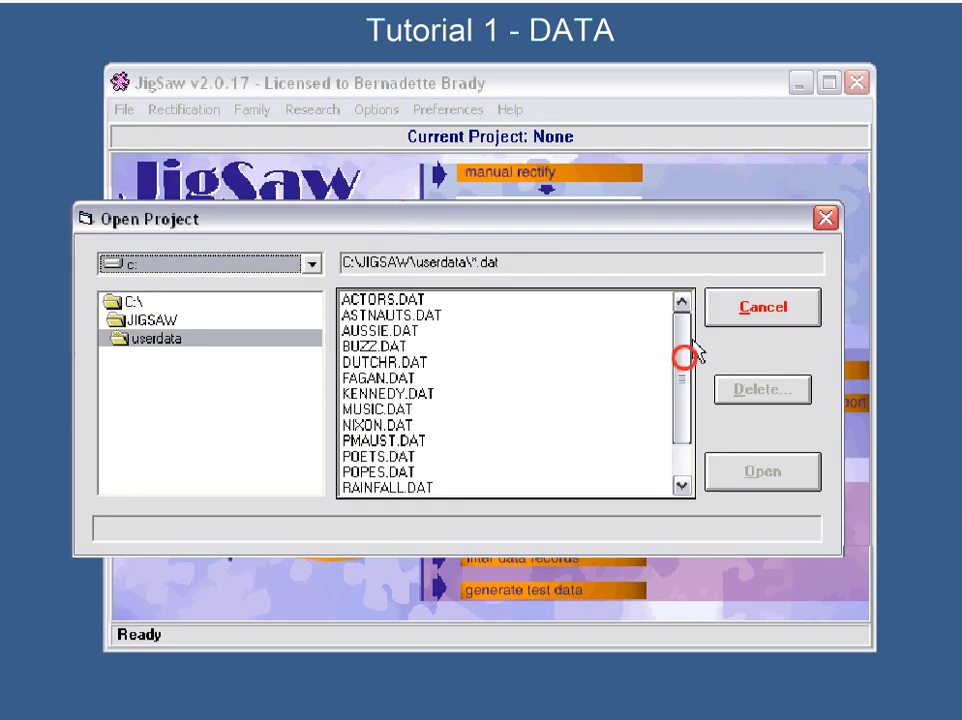
{"action": "left_click", "coordinate": [382, 298]}
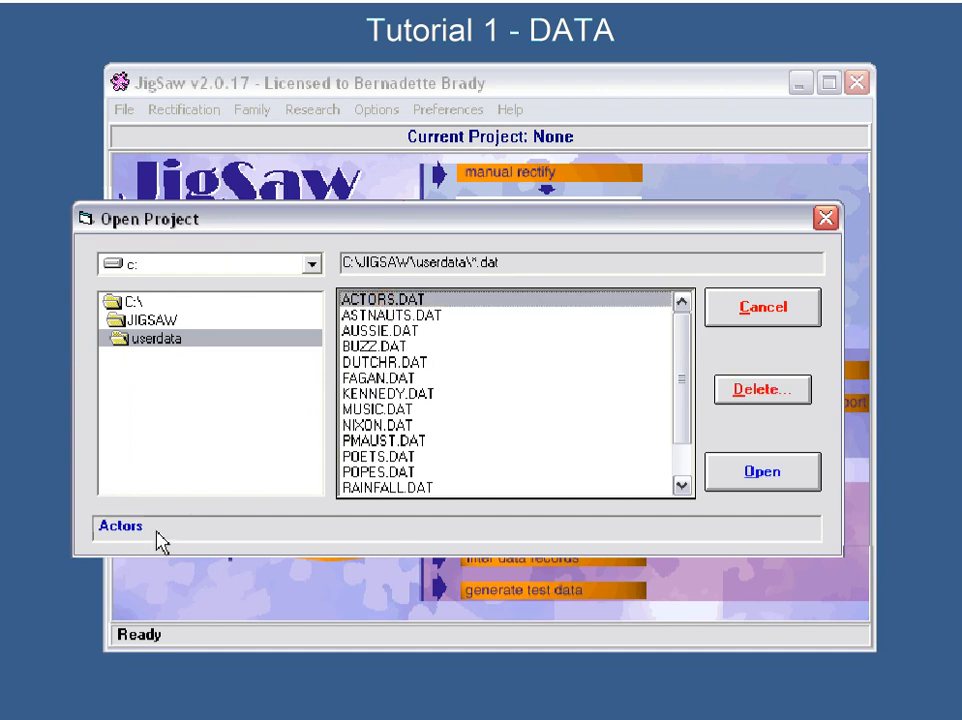
{"action": "left_click", "coordinate": [362, 313]}
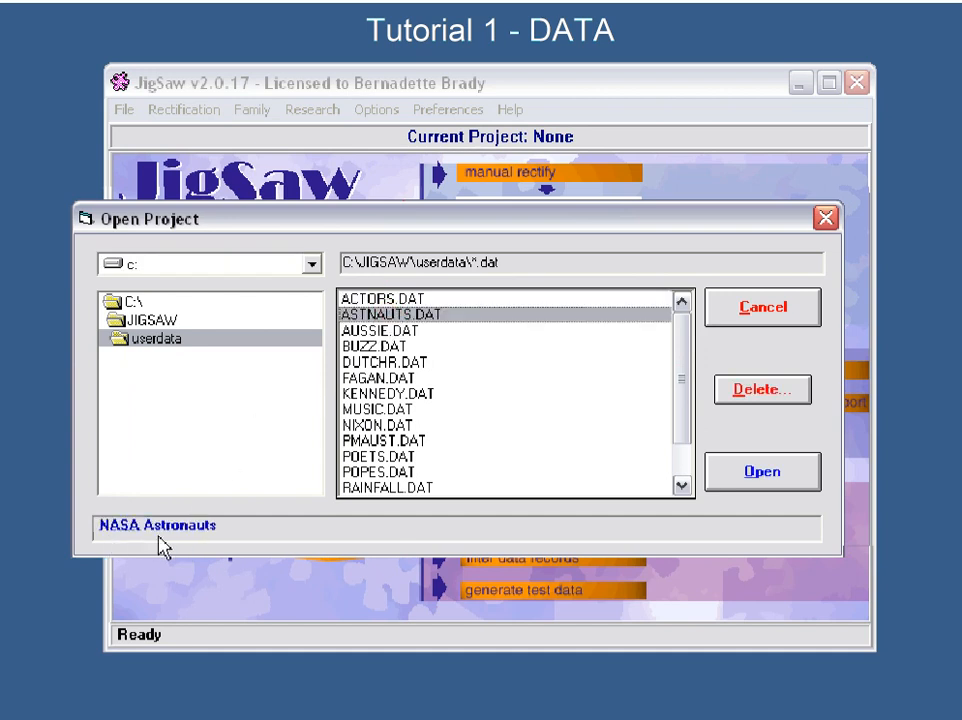
{"action": "left_click", "coordinate": [377, 332]}
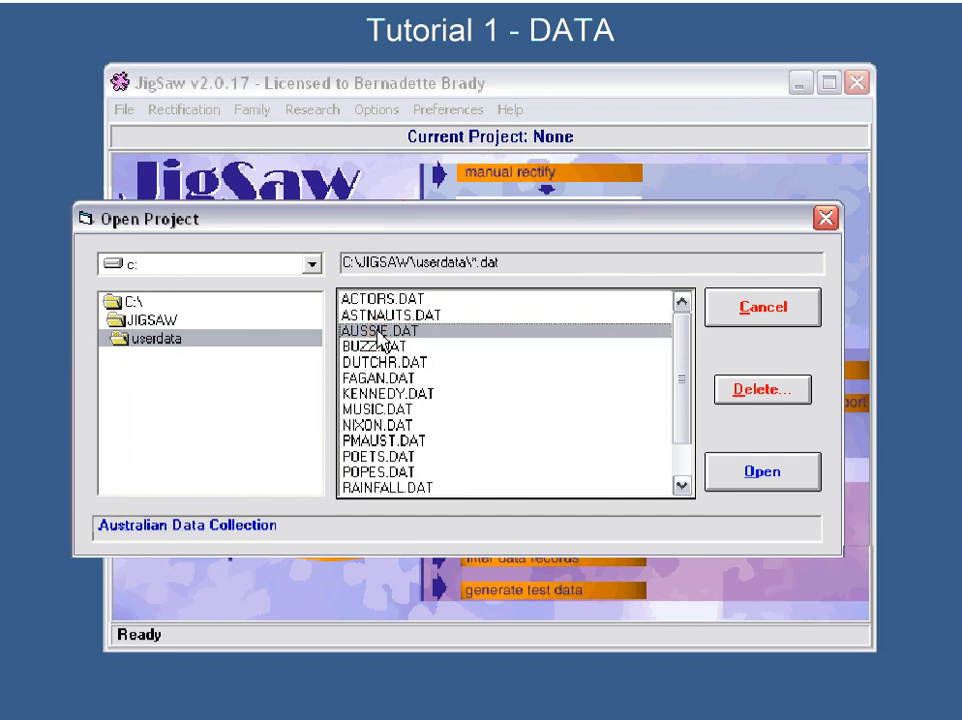
{"action": "left_click", "coordinate": [399, 350]}
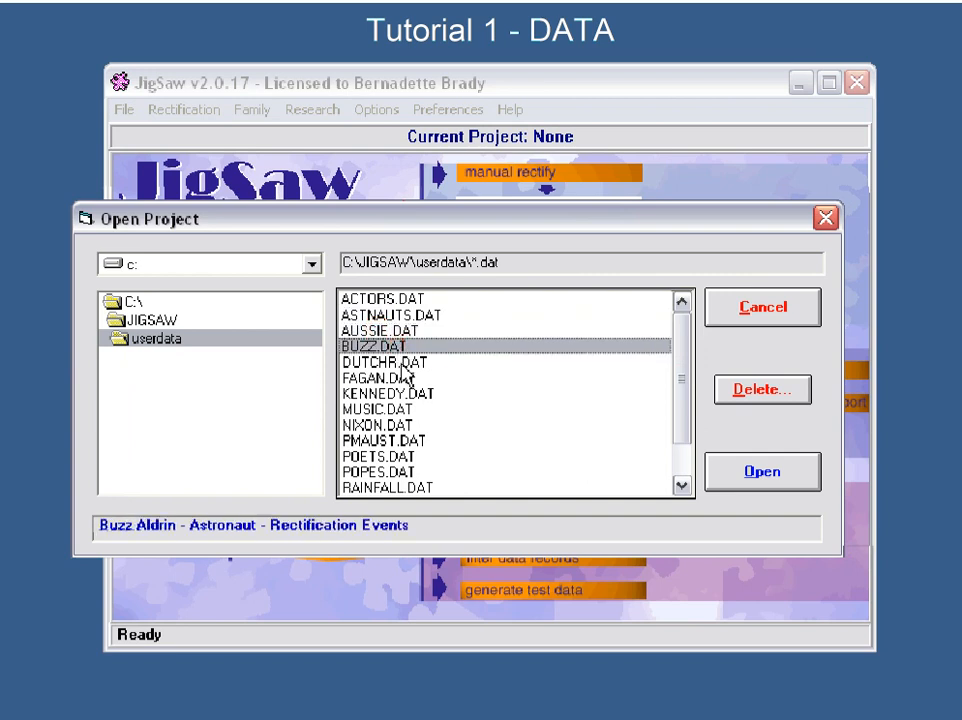
{"action": "left_click", "coordinate": [401, 364]}
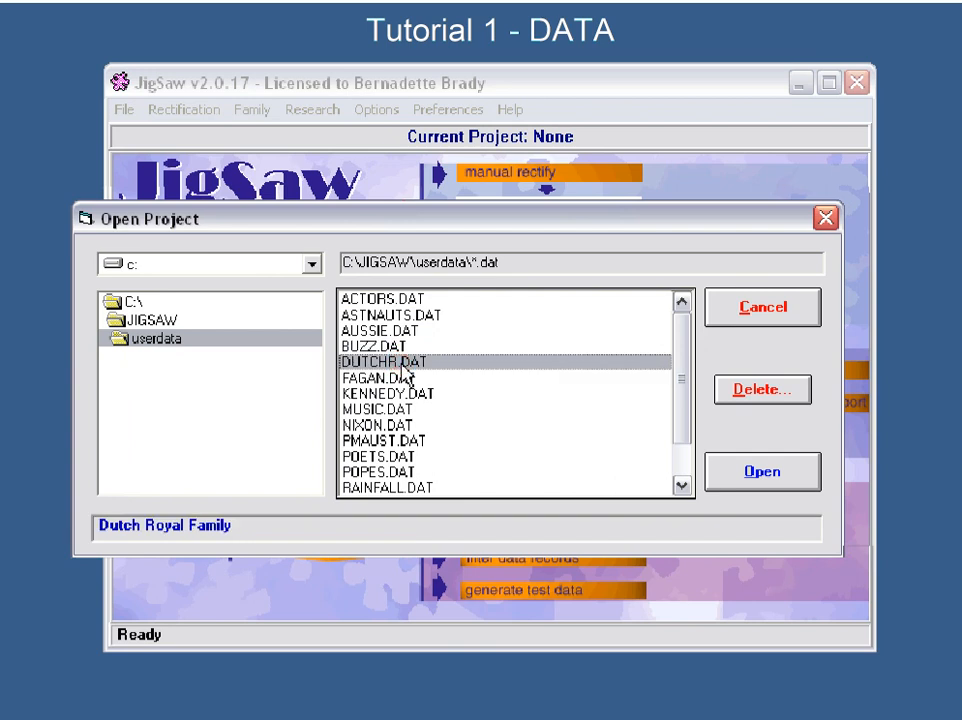
- Read the descriptions of the sample project files from FAGAN.DAT through POETS.DAT one by one
{"action": "left_click", "coordinate": [403, 381]}
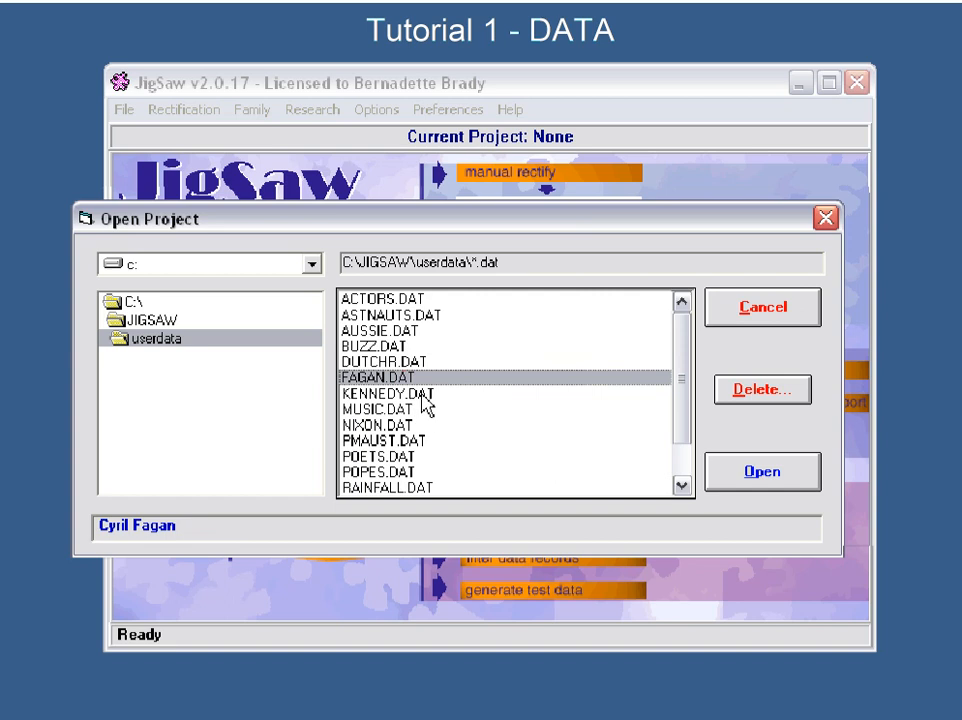
{"action": "left_click", "coordinate": [424, 400]}
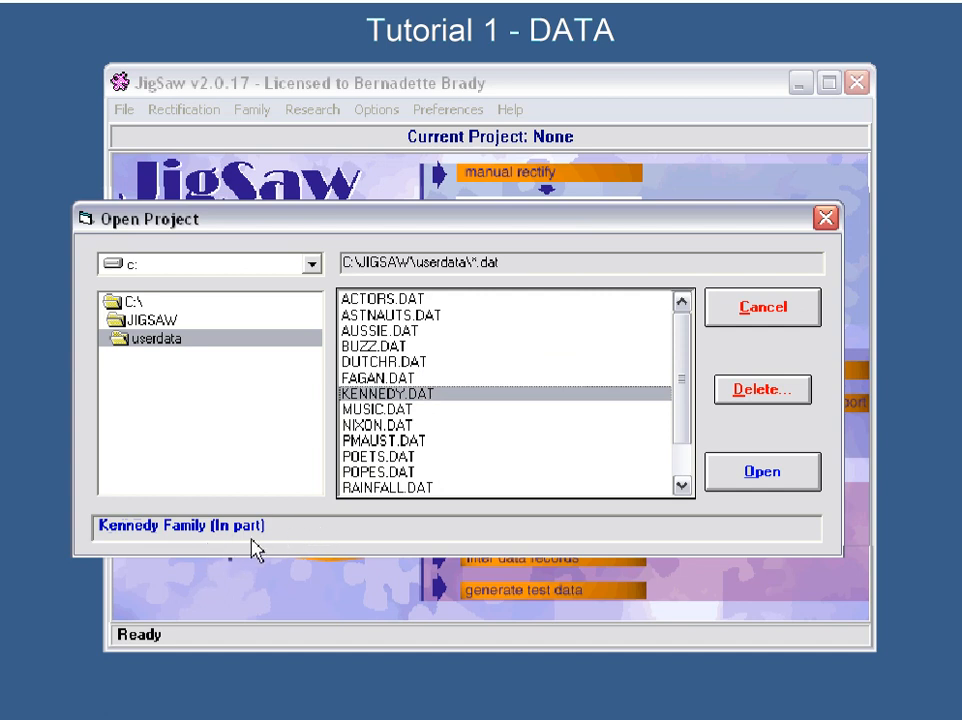
{"action": "left_click", "coordinate": [400, 410]}
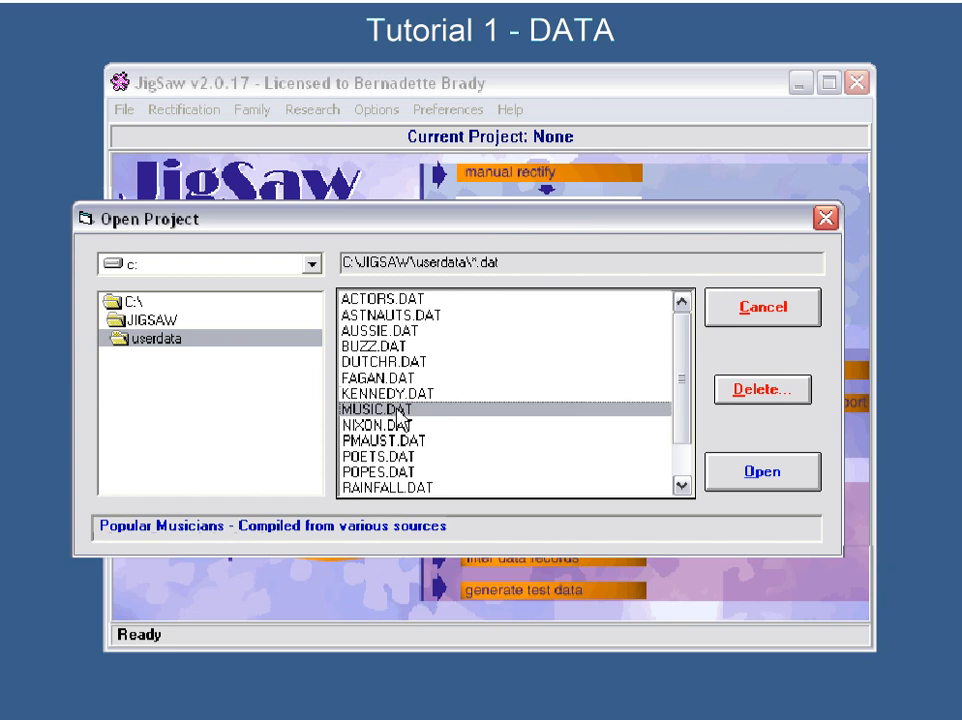
{"action": "left_click", "coordinate": [401, 426]}
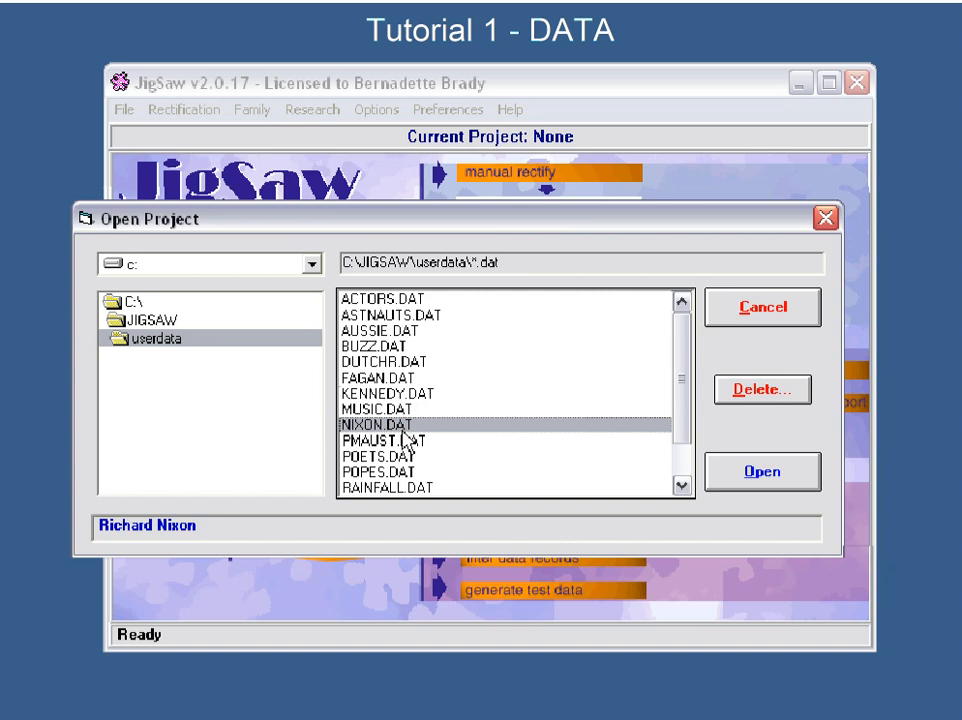
{"action": "left_click", "coordinate": [404, 445]}
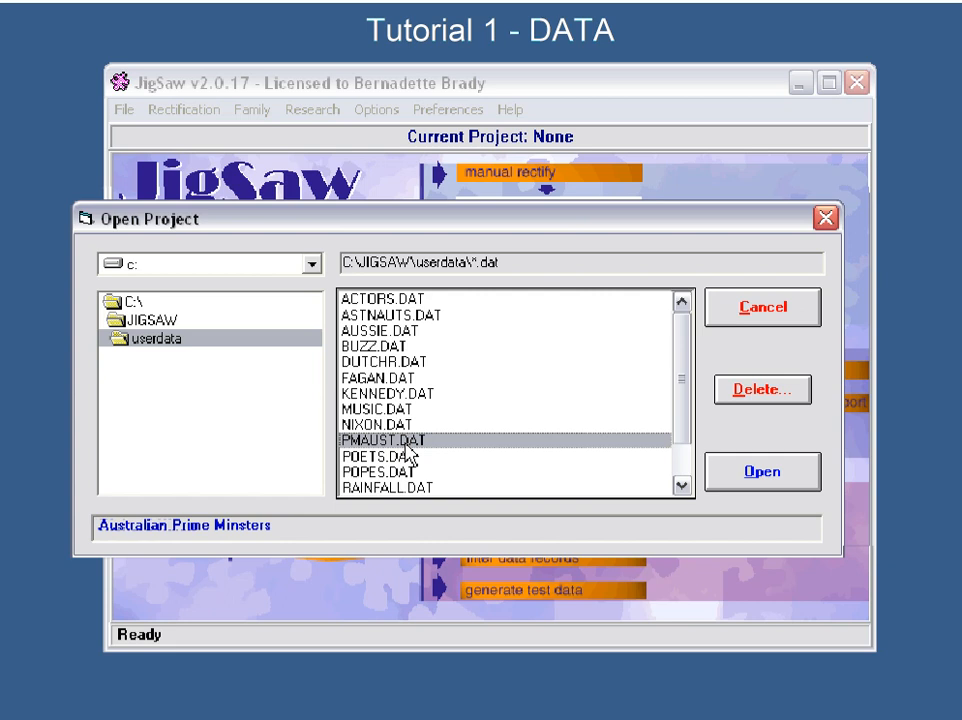
{"action": "left_click", "coordinate": [405, 456]}
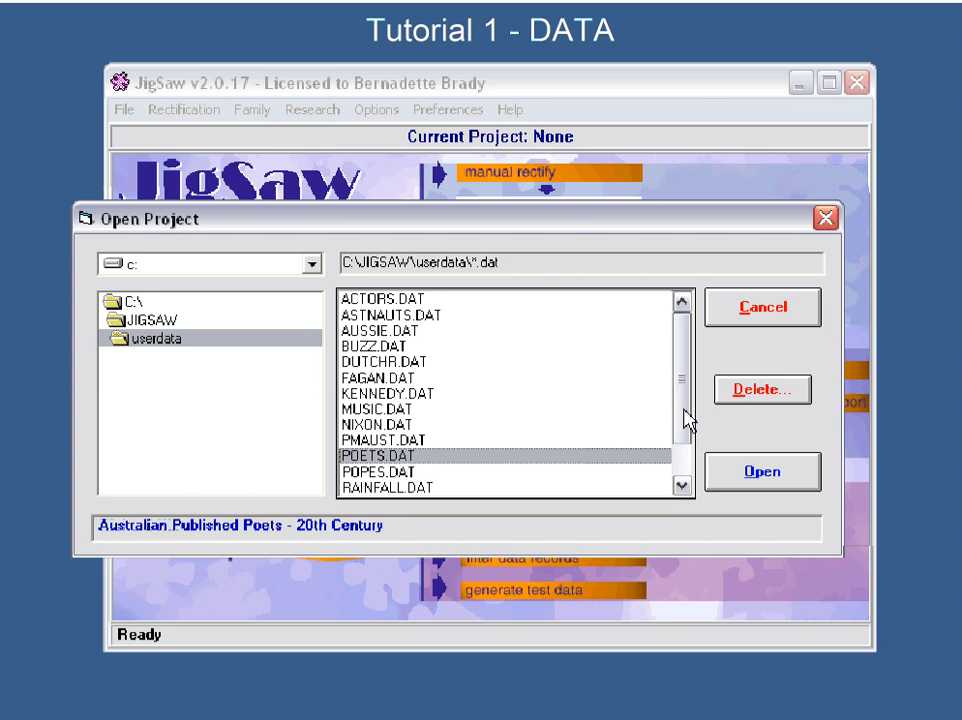
- Read the descriptions of POPES.DAT through USPRES.DAT, return to ACTORS.DAT and leave the project selection without opening a file
{"action": "left_click_drag", "start_coordinate": [679, 418], "coordinate": [682, 453]}
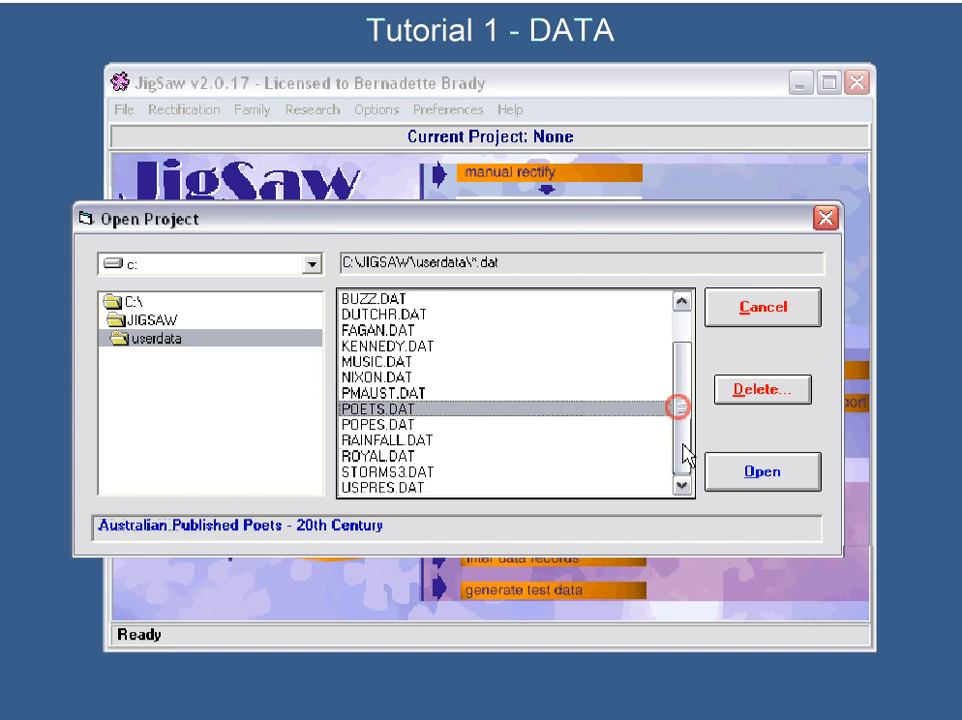
{"action": "left_click", "coordinate": [377, 425]}
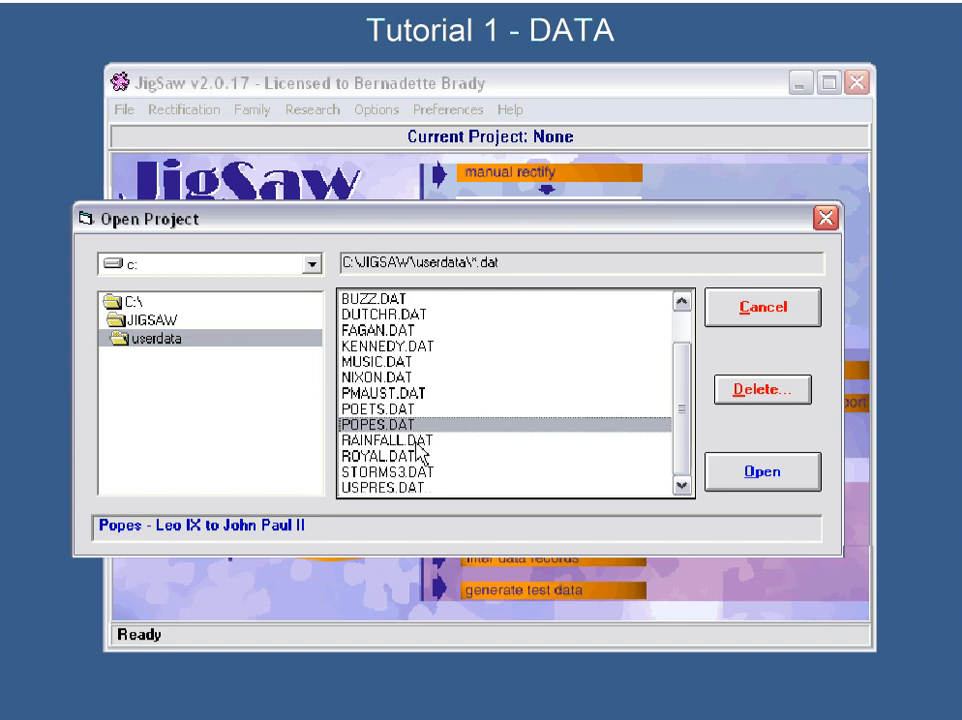
{"action": "left_click", "coordinate": [420, 445]}
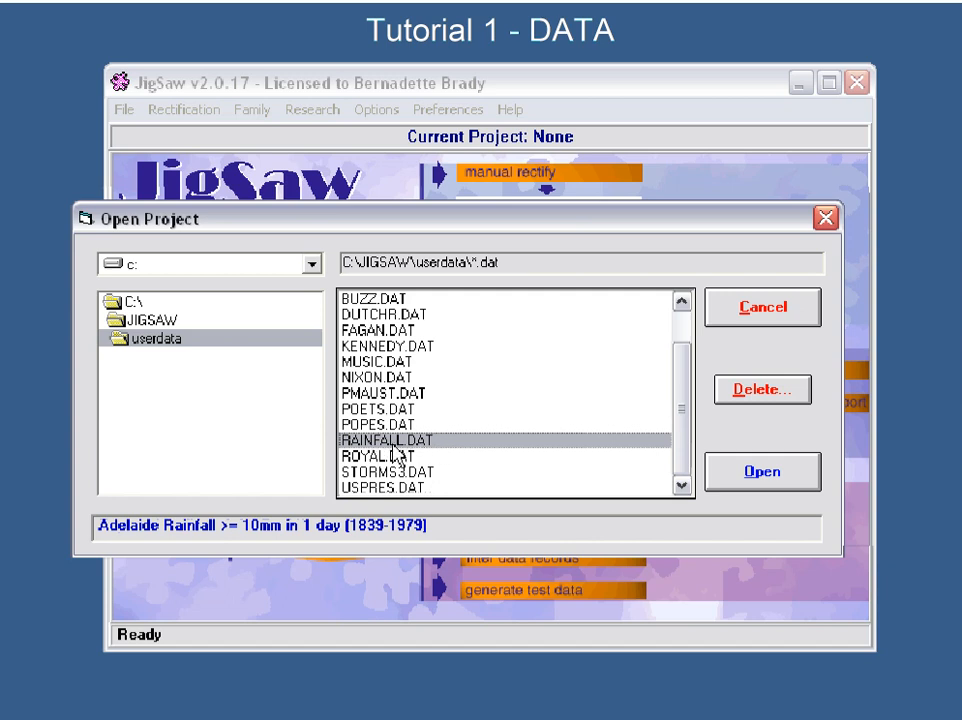
{"action": "left_click", "coordinate": [399, 456]}
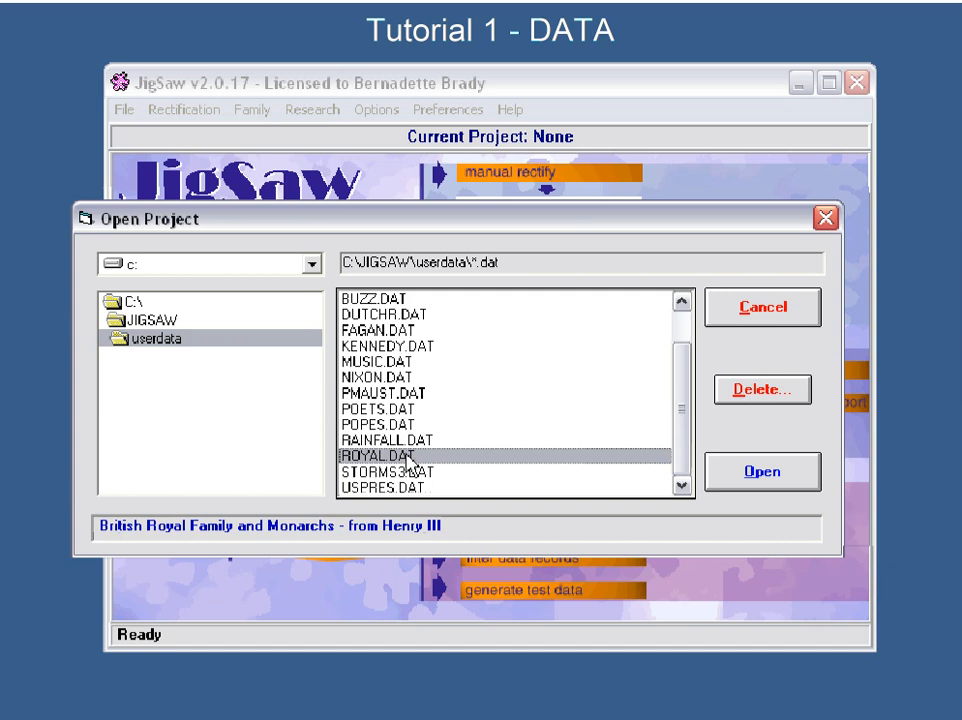
{"action": "left_click", "coordinate": [408, 470]}
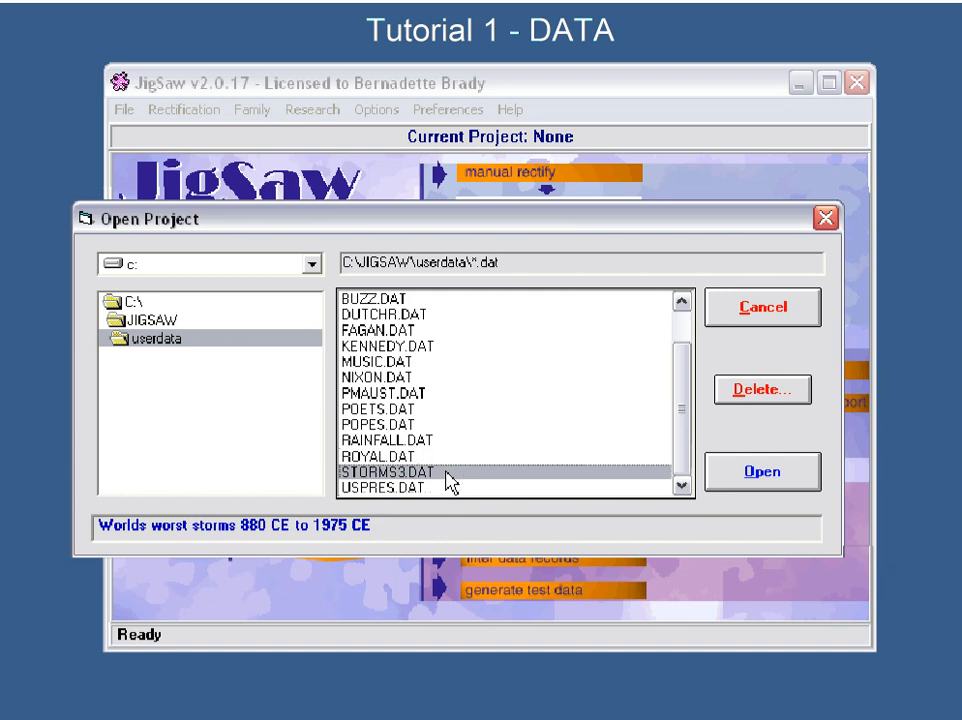
{"action": "left_click", "coordinate": [410, 490]}
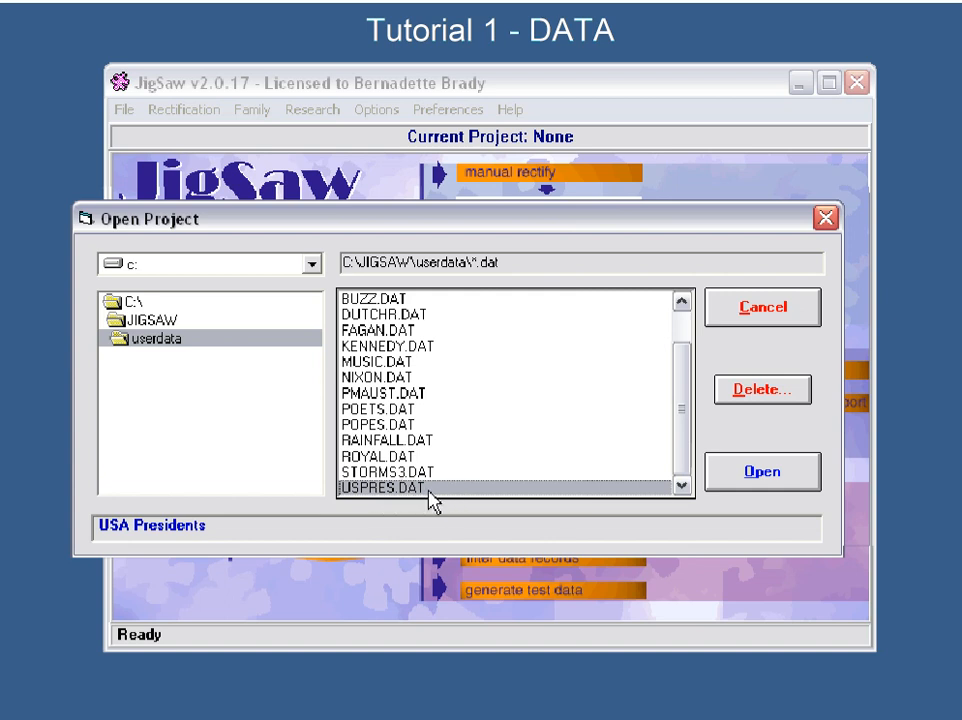
{"action": "left_click_drag", "start_coordinate": [681, 455], "coordinate": [672, 386]}
{"action": "left_click", "coordinate": [385, 299]}
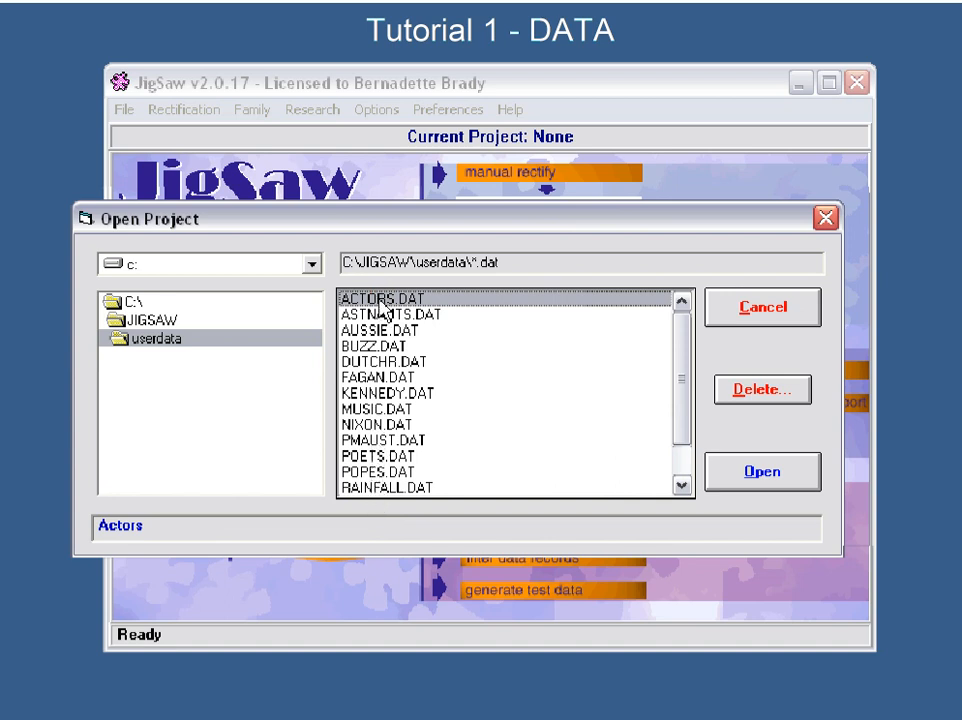
{"action": "left_click", "coordinate": [763, 309]}
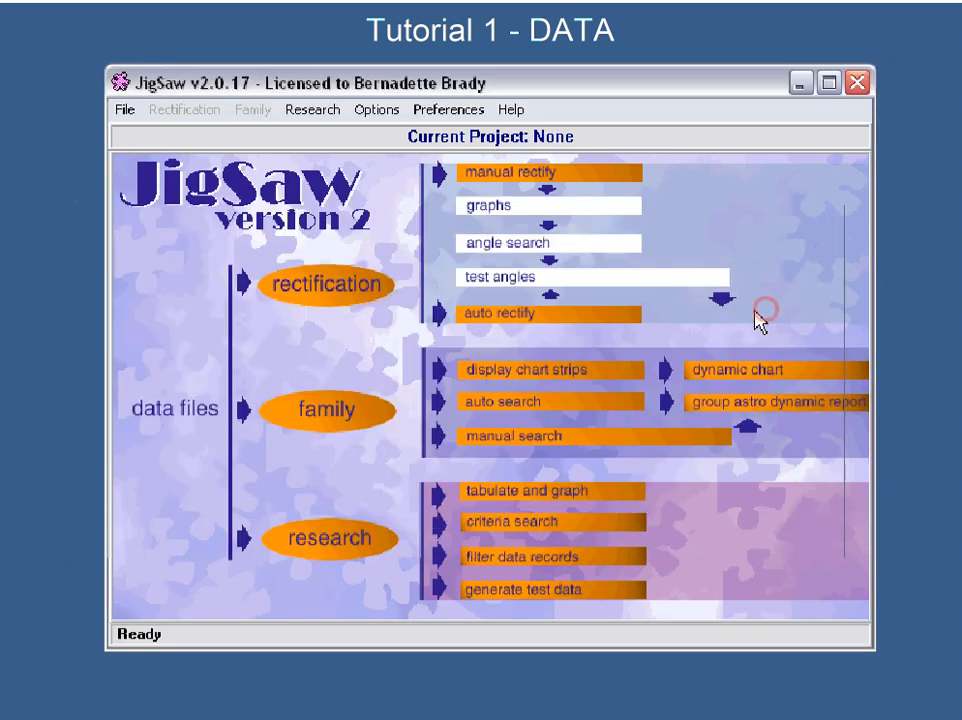
- Bring up the chart import options and examine the file types Nova, Blue*Star, QuickCharts, ASCII and Solar Fire, ending on Solar Fire
{"action": "left_click", "coordinate": [125, 112]}
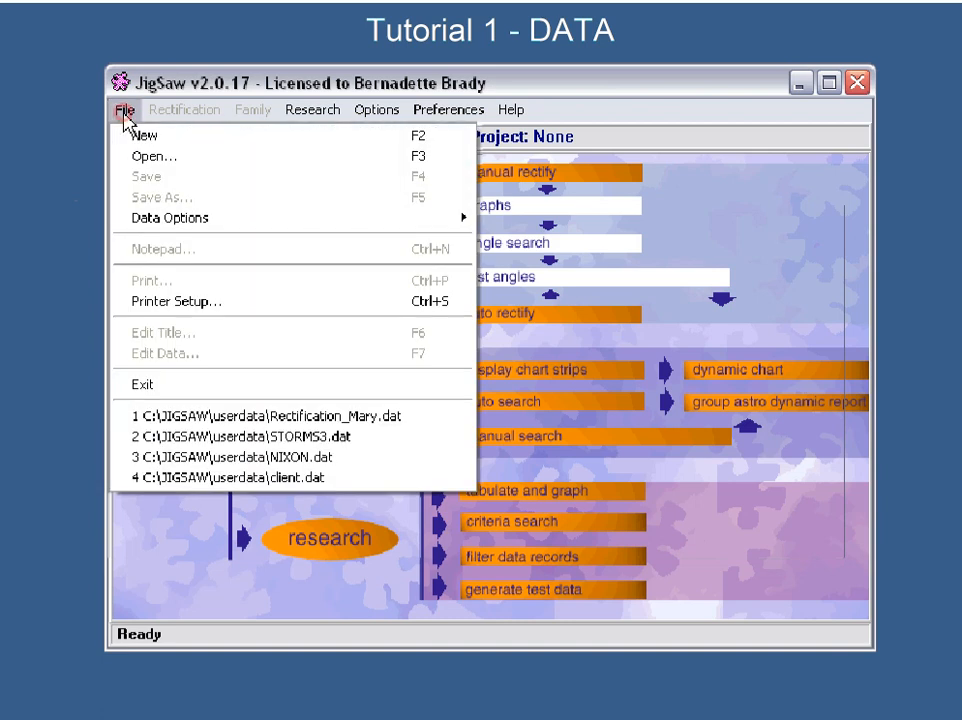
{"action": "mouse_move", "coordinate": [171, 223]}
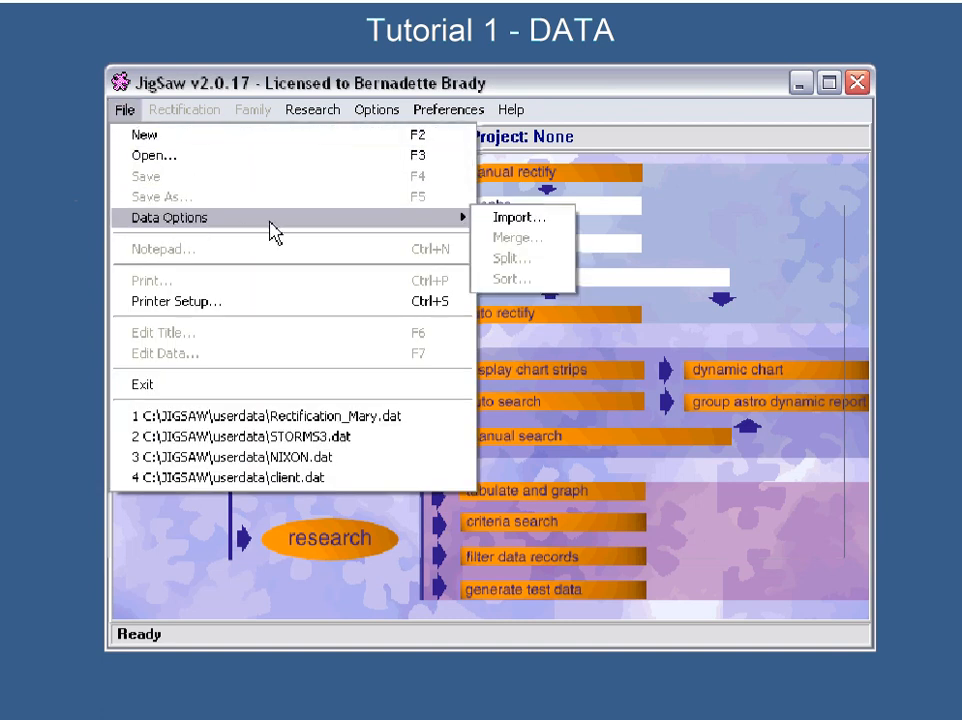
{"action": "left_click", "coordinate": [514, 221]}
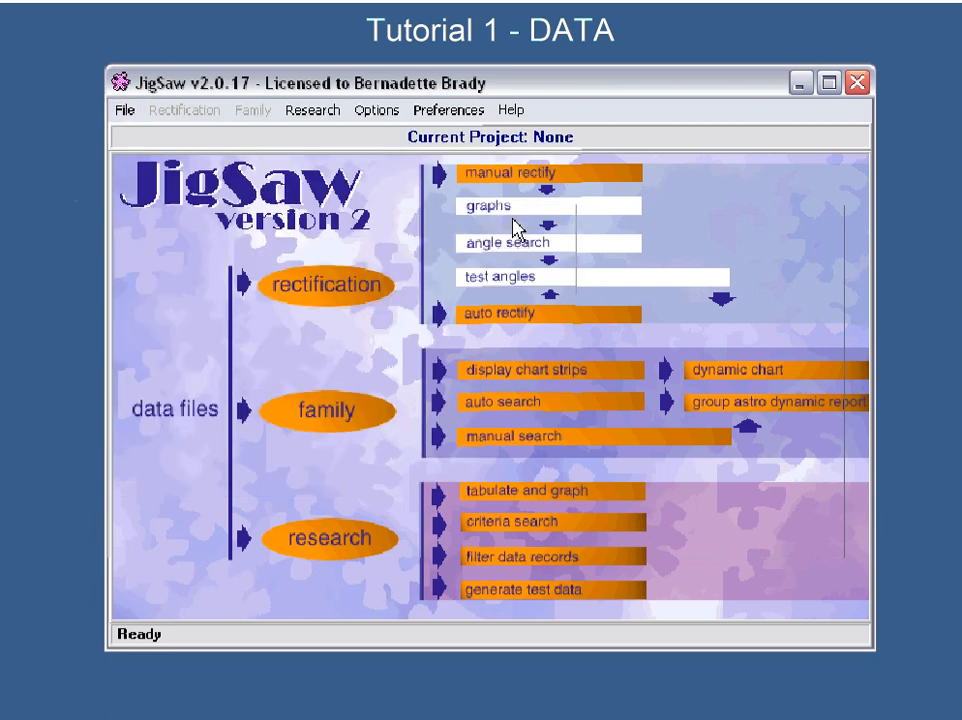
{"action": "left_click_drag", "start_coordinate": [444, 146], "coordinate": [447, 164]}
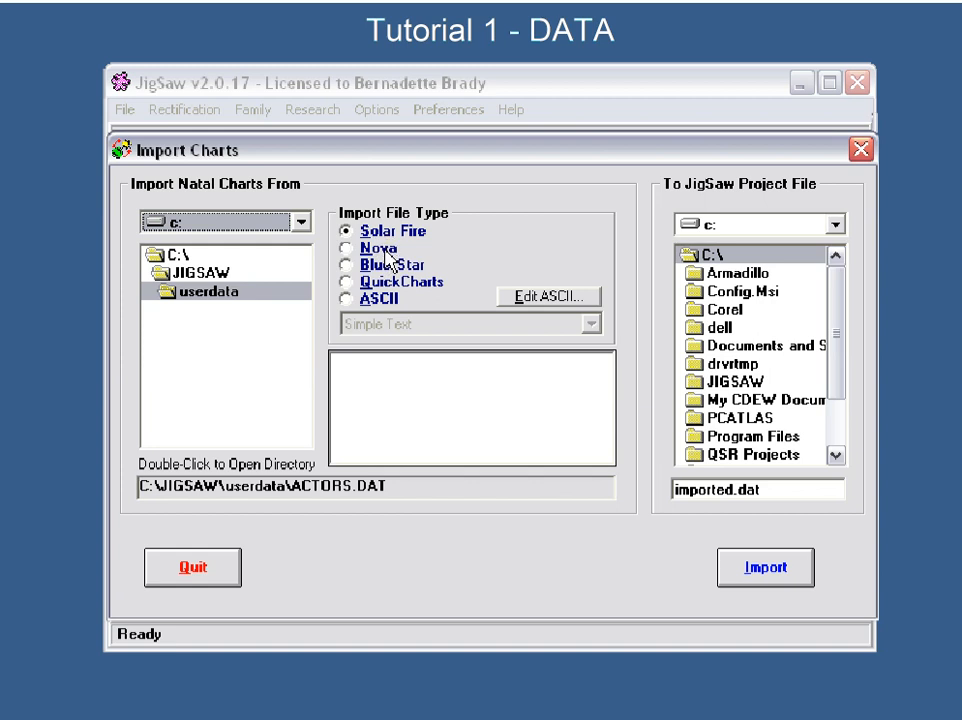
{"action": "left_click", "coordinate": [347, 247]}
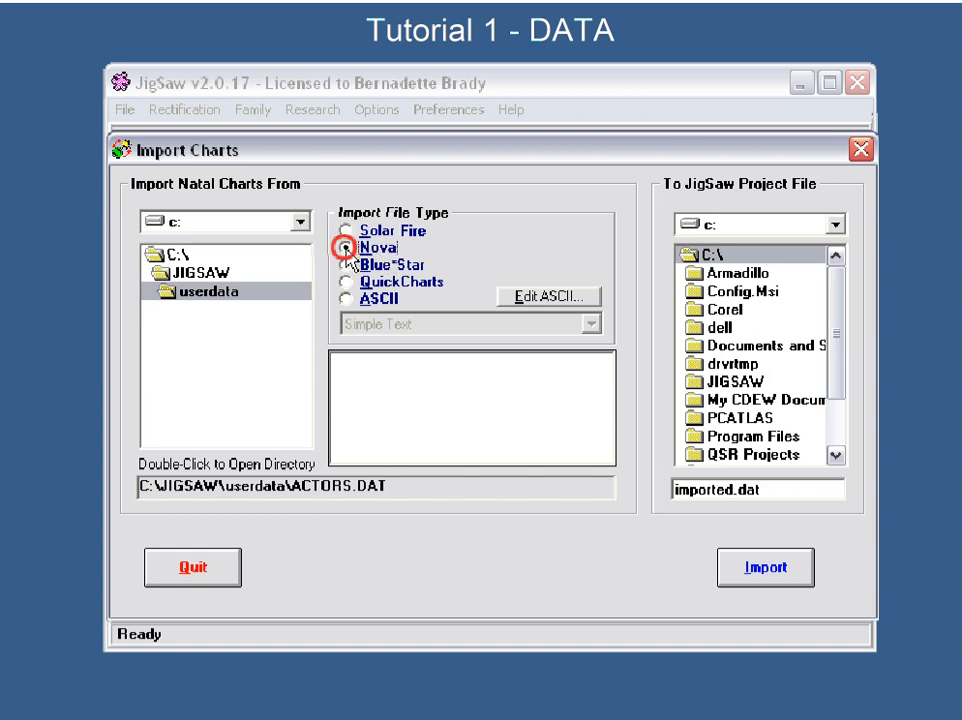
{"action": "left_click", "coordinate": [346, 265]}
{"action": "left_click", "coordinate": [347, 282]}
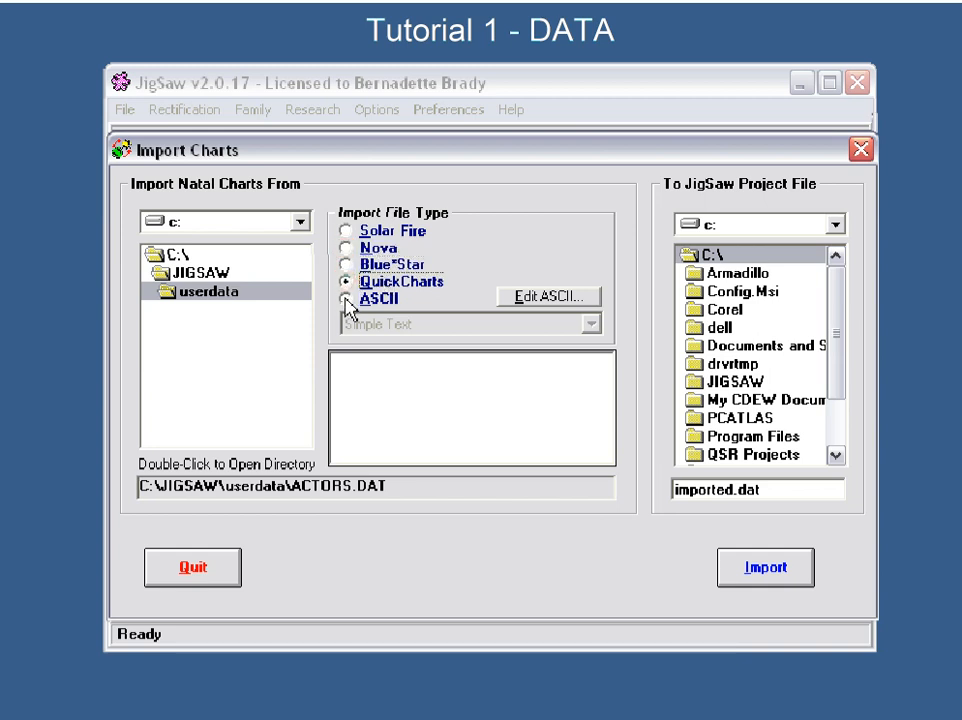
{"action": "left_click", "coordinate": [347, 300]}
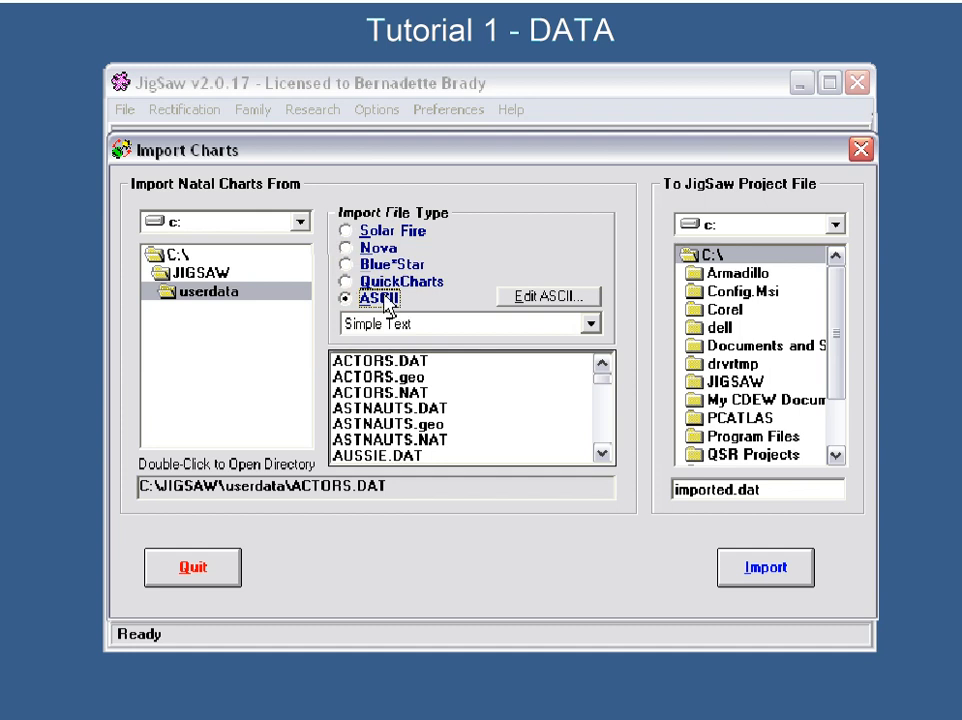
{"action": "left_click", "coordinate": [346, 231]}
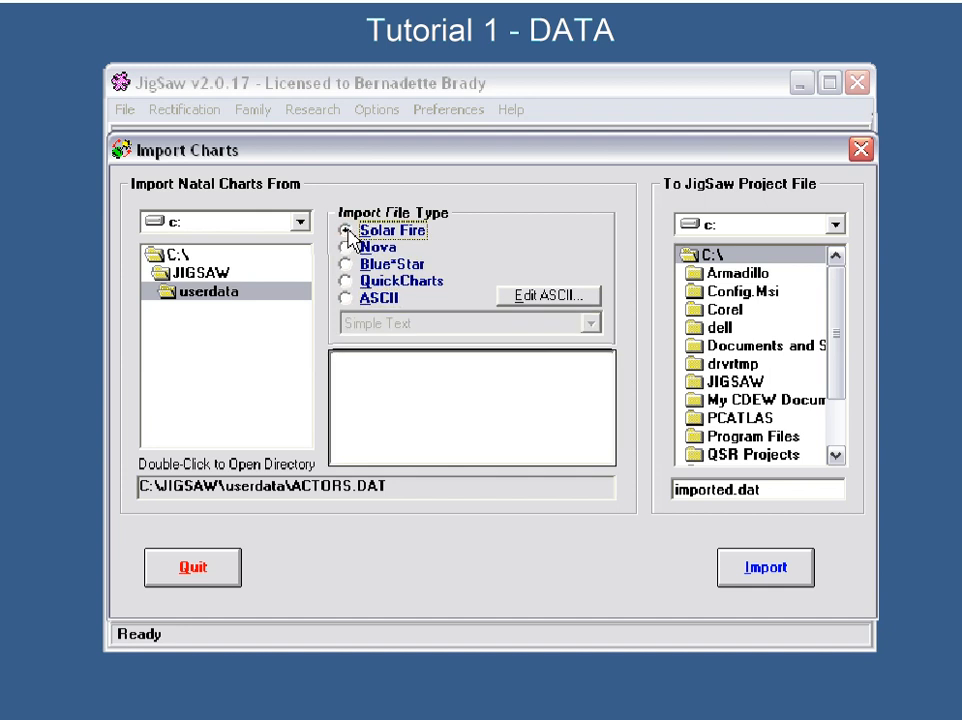
{"action": "left_click", "coordinate": [378, 298]}
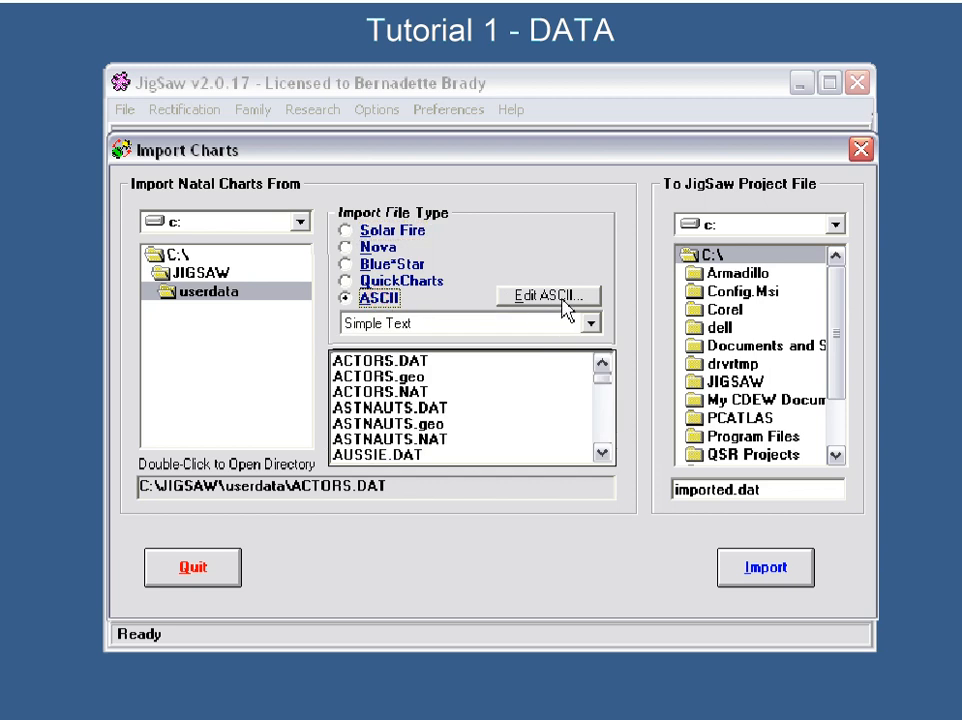
{"action": "left_click", "coordinate": [388, 233]}
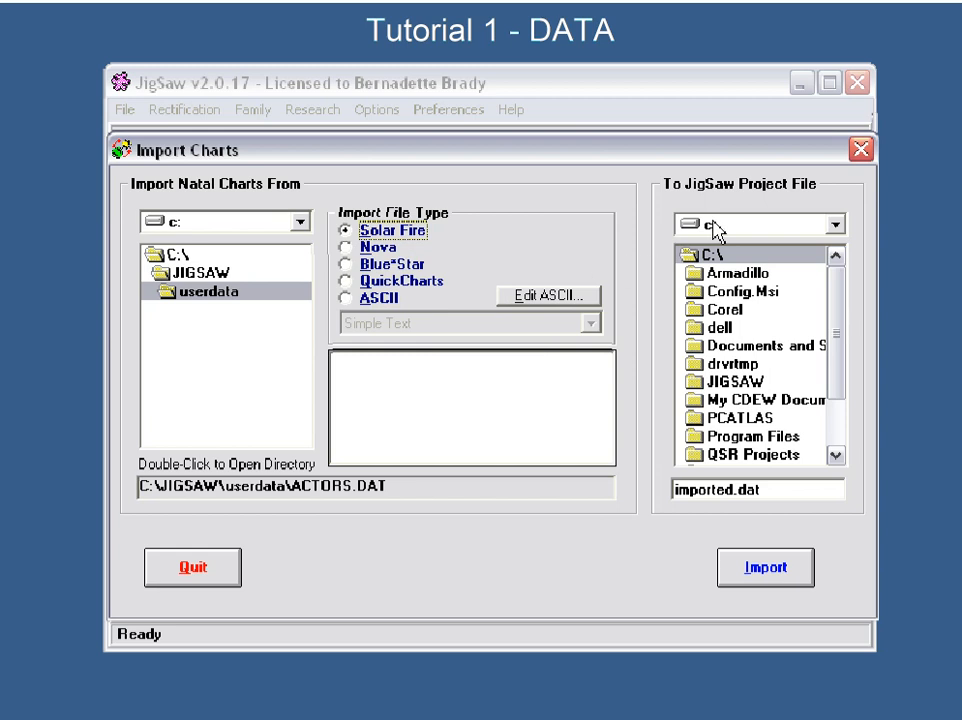
- Browse to the SFDeluxe folder in the import destination and quit the chart import without importing anything
{"action": "left_click_drag", "start_coordinate": [836, 340], "coordinate": [838, 404]}
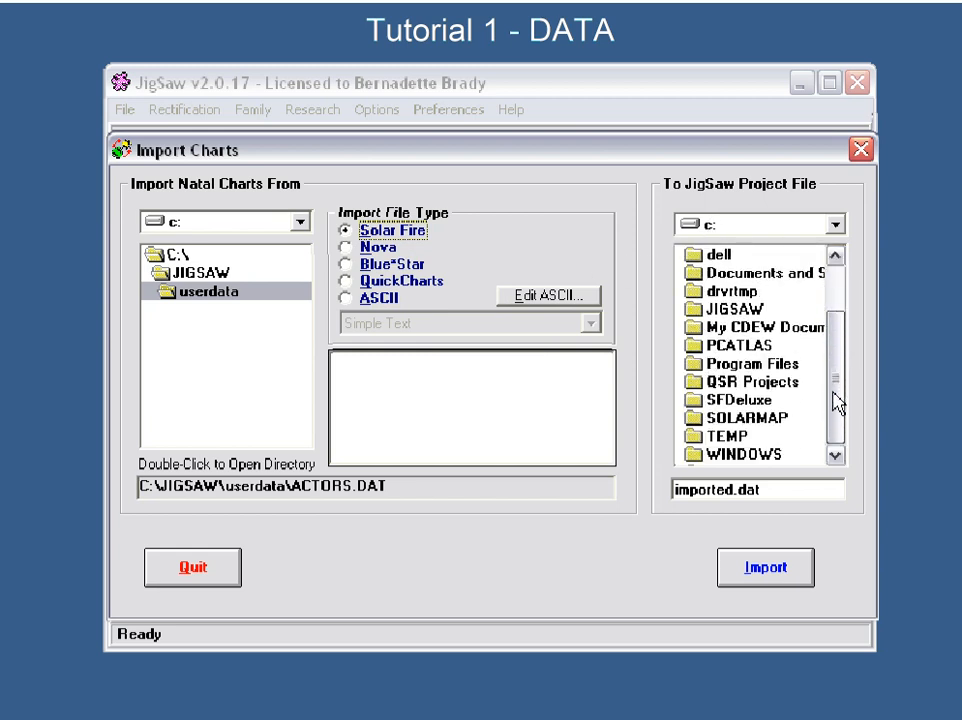
{"action": "double_click", "coordinate": [754, 400]}
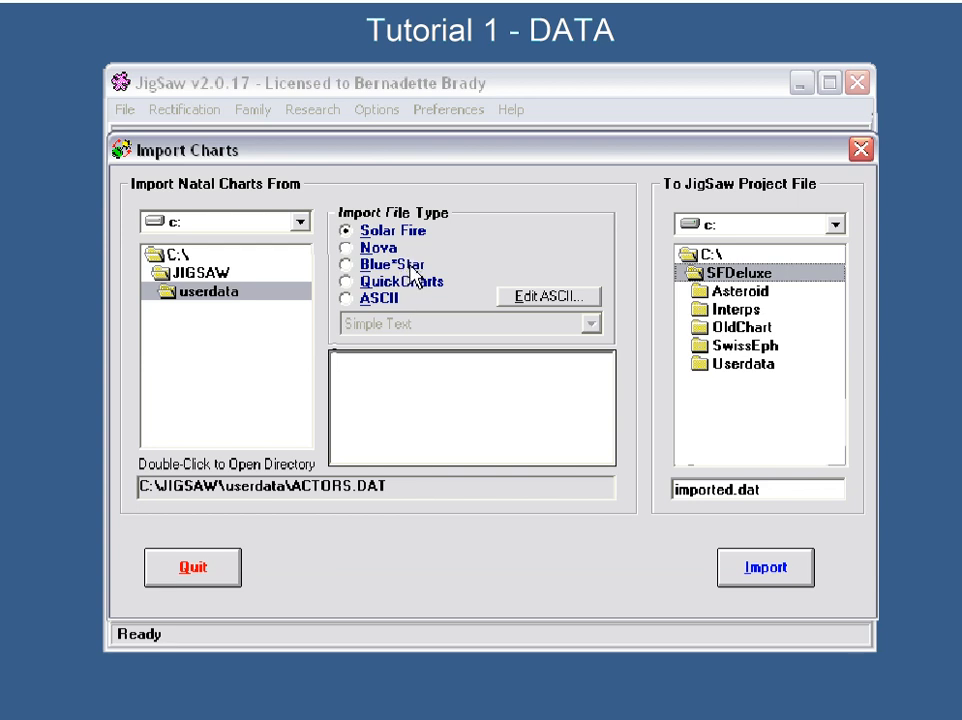
{"action": "left_click", "coordinate": [193, 568]}
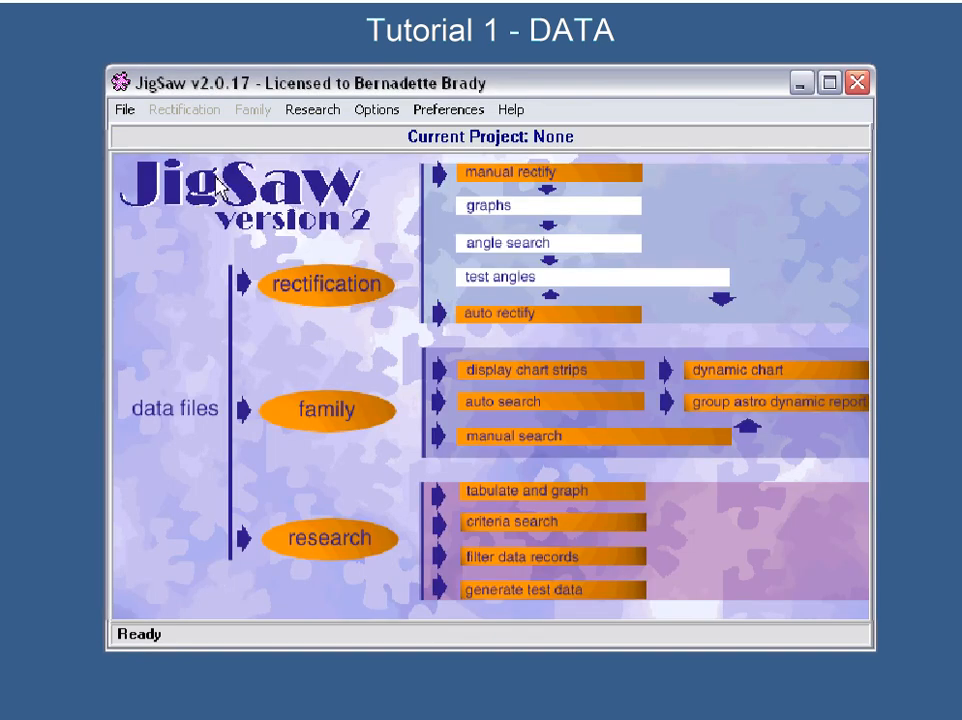
- Open the MUSIC.DAT project from the userdata folder without opening its Notepad
{"action": "left_click", "coordinate": [127, 109]}
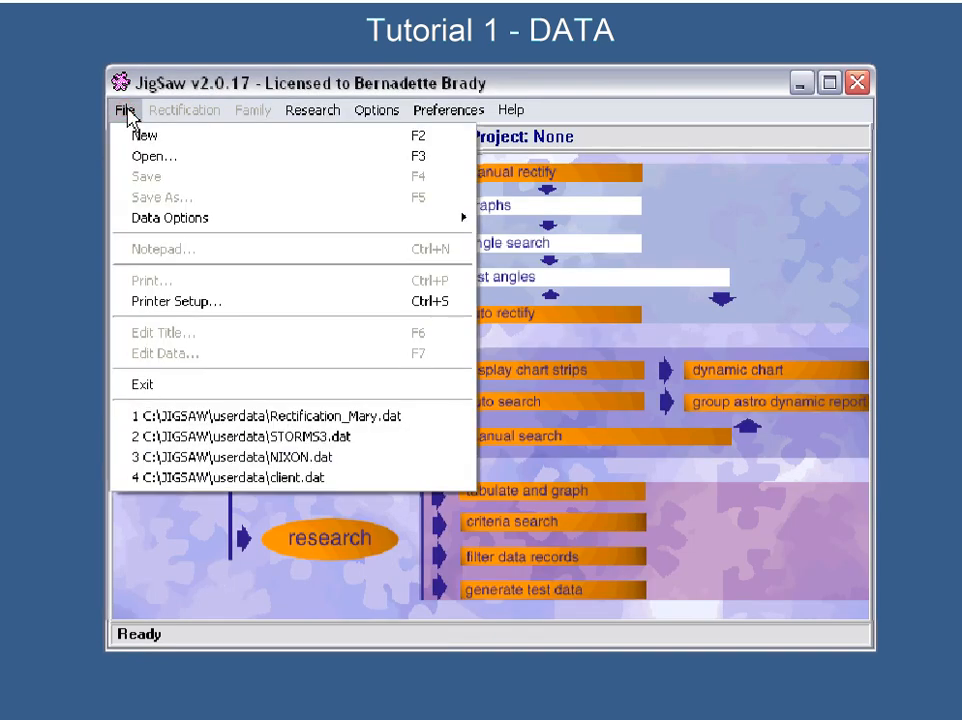
{"action": "left_click", "coordinate": [148, 158]}
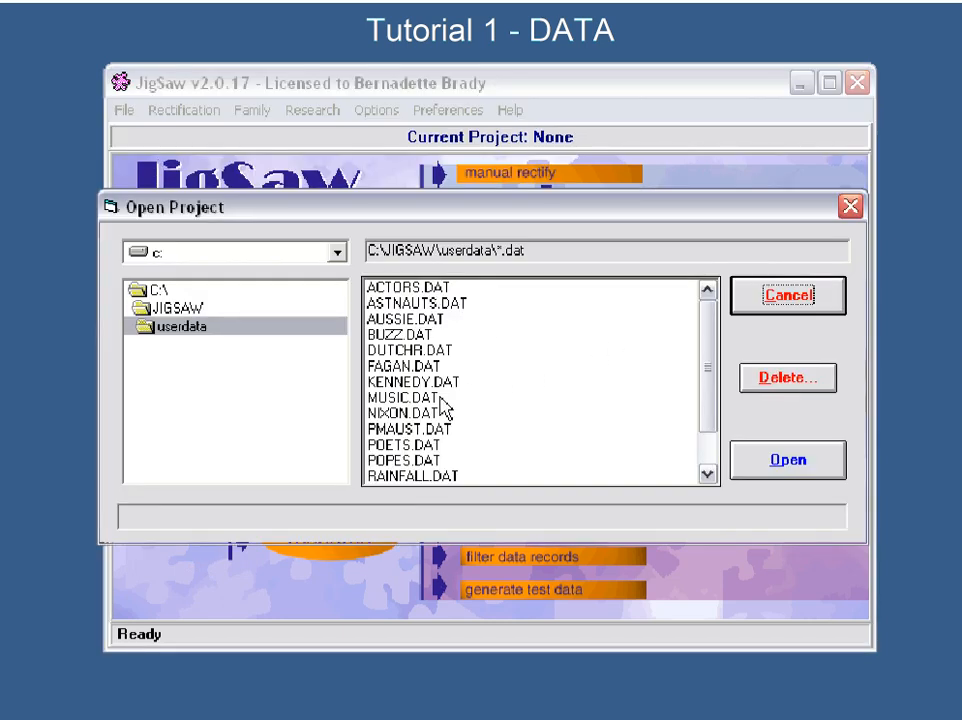
{"action": "left_click", "coordinate": [375, 398]}
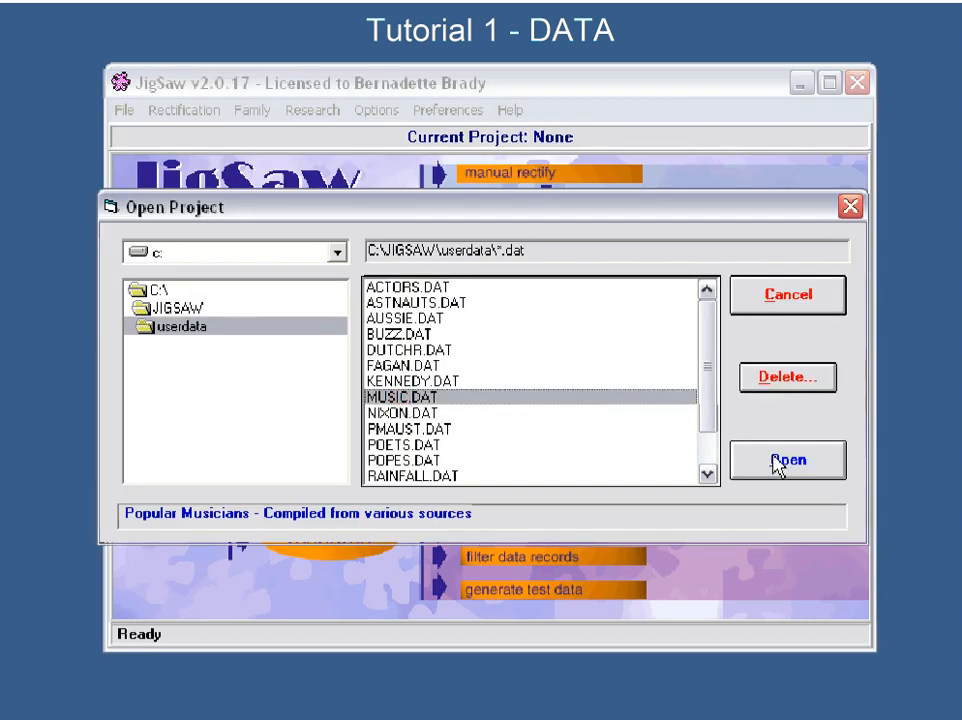
{"action": "left_click", "coordinate": [782, 460]}
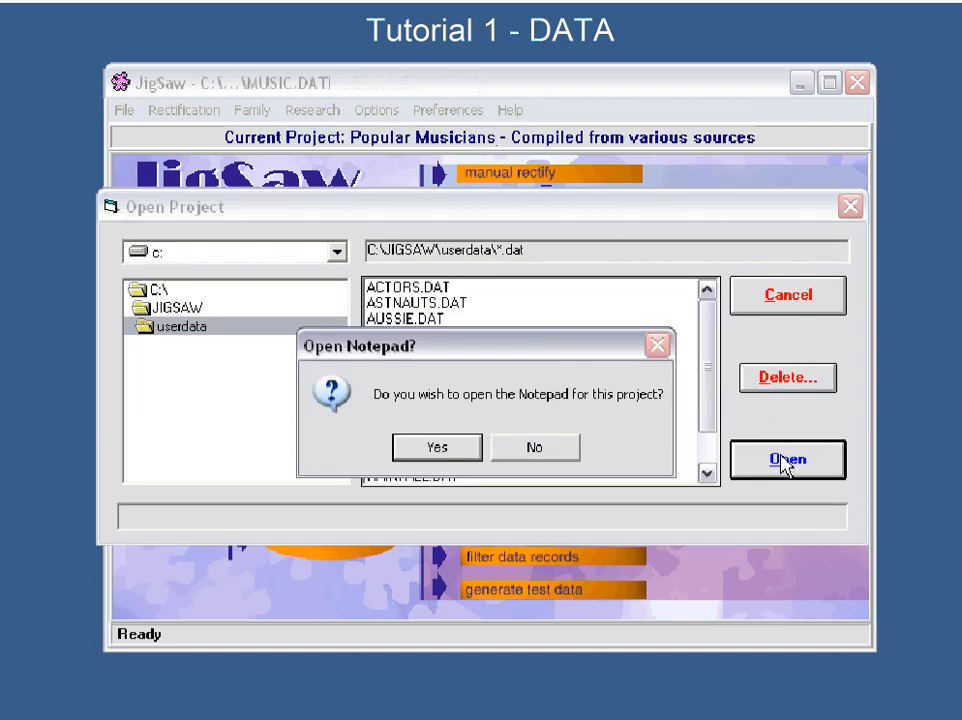
{"action": "left_click", "coordinate": [548, 448]}
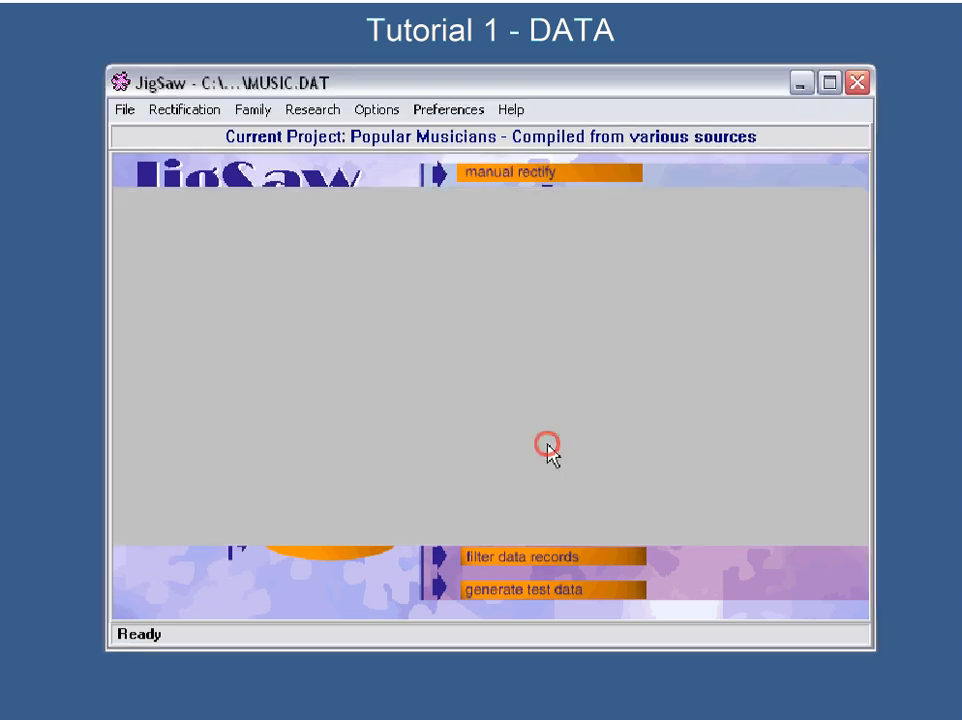
{"action": "left_click", "coordinate": [124, 112]}
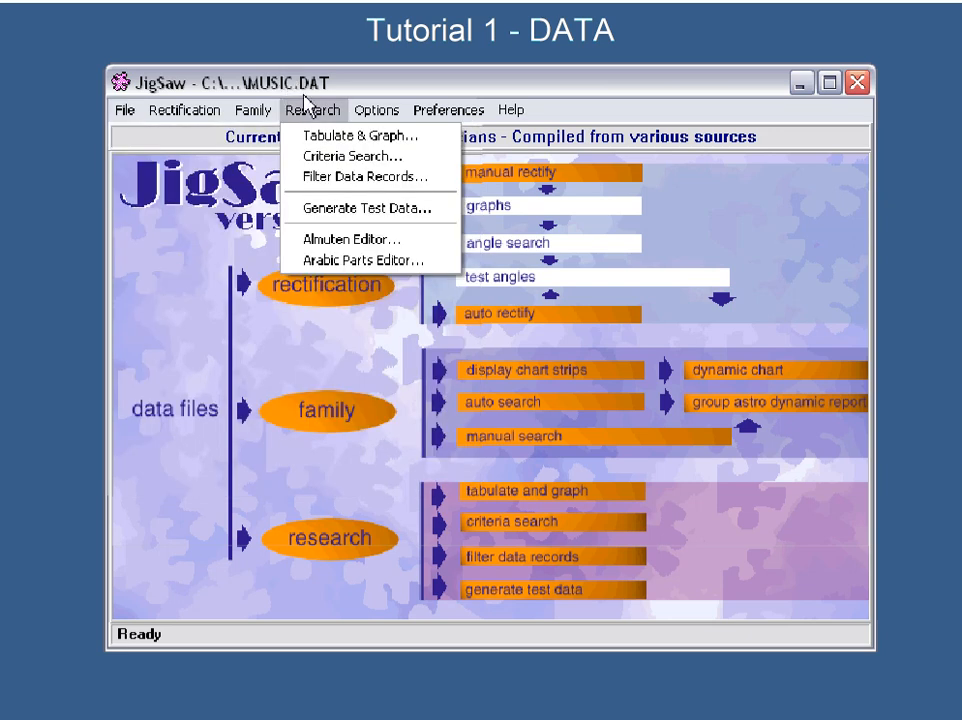
{"action": "left_click", "coordinate": [566, 144]}
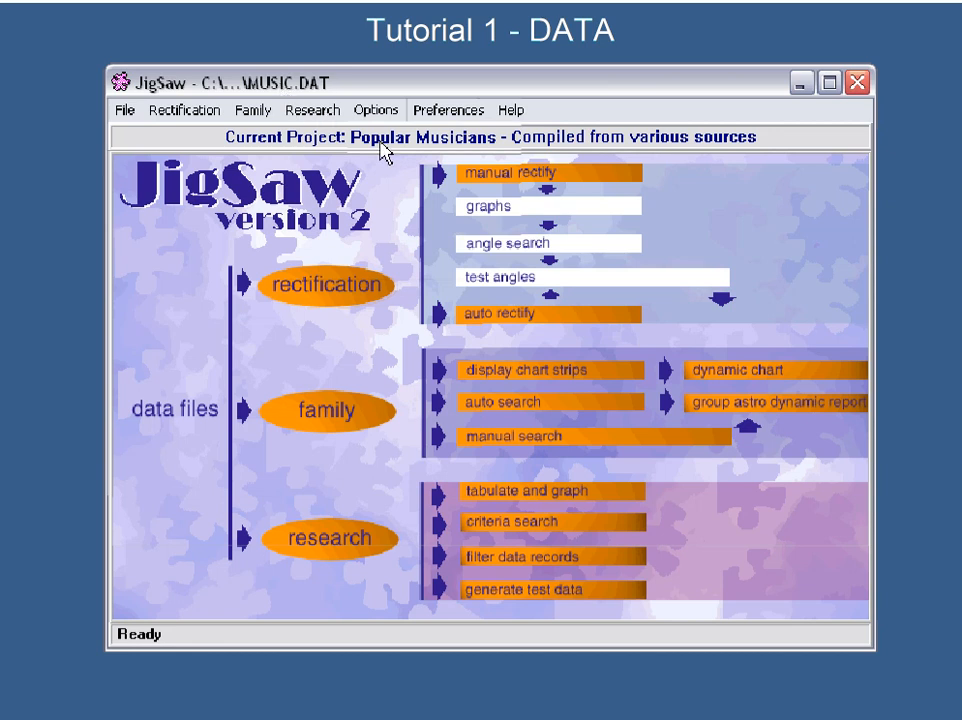
- Bring up the data editor for the Popular Musicians project and reposition its window
{"action": "left_click", "coordinate": [120, 113]}
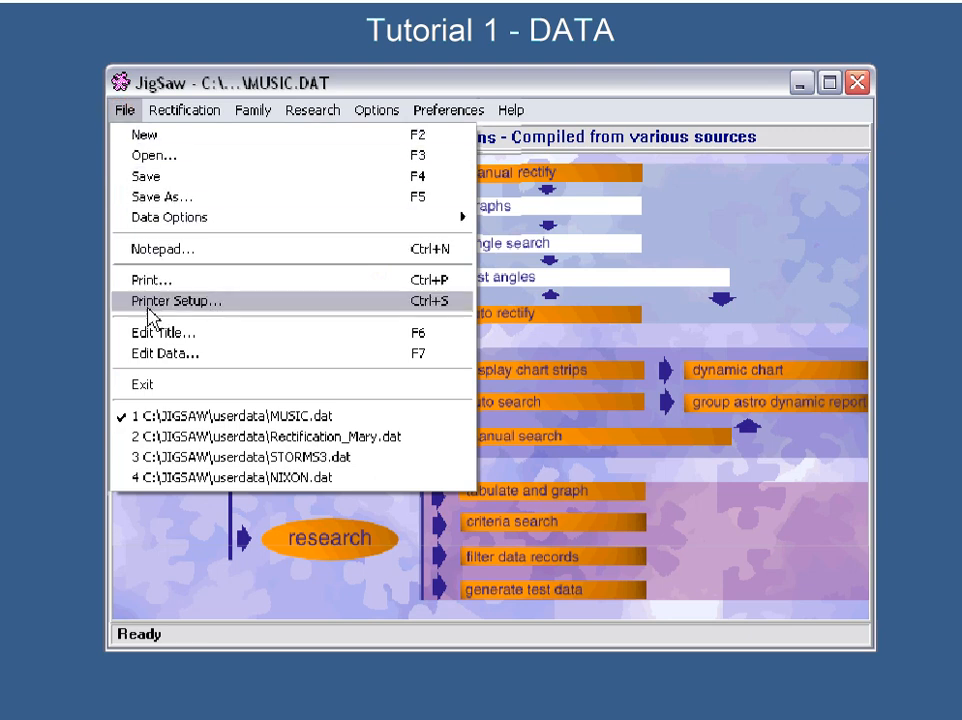
{"action": "left_click", "coordinate": [157, 355]}
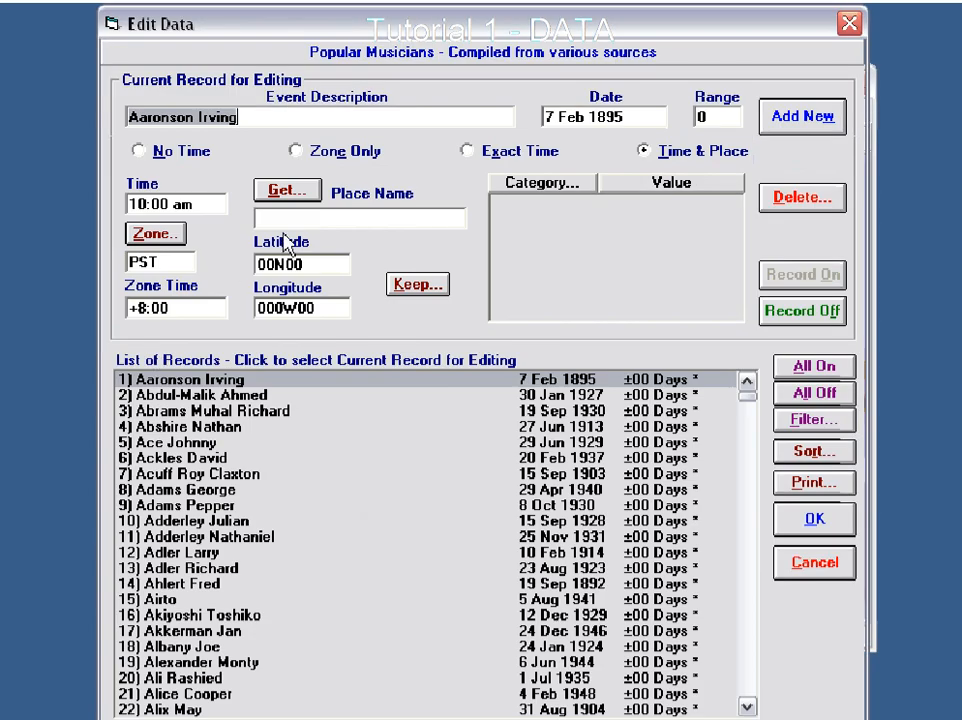
{"action": "mouse_move", "coordinate": [437, 38]}
{"action": "left_mouse_down"}
{"action": "mouse_move", "coordinate": [428, 22]}
{"action": "mouse_move", "coordinate": [450, 30]}
{"action": "left_mouse_up"}
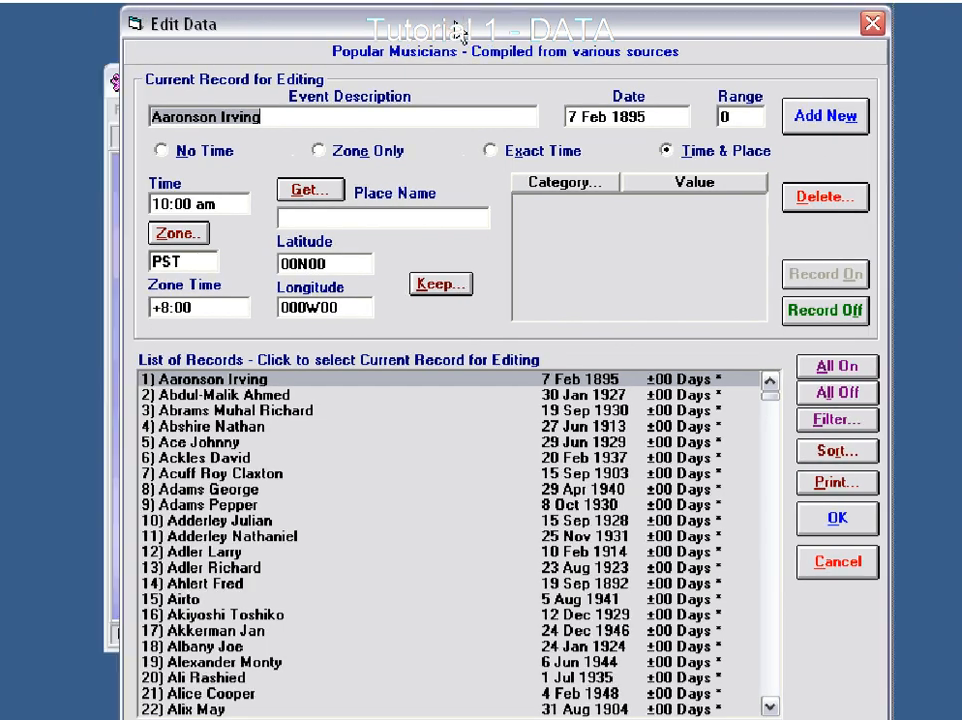
{"action": "left_click_drag", "start_coordinate": [333, 21], "coordinate": [326, 23]}
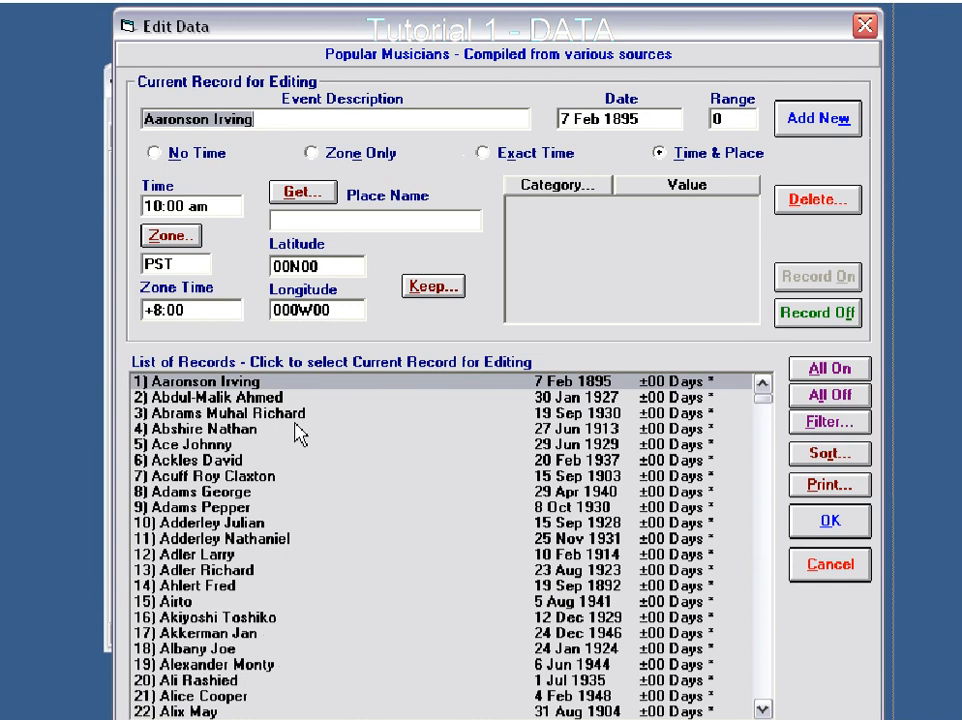
- Go through records 2 to 9 of the musicians list one by one, examining each record's date, time and zone
{"action": "left_click", "coordinate": [240, 398]}
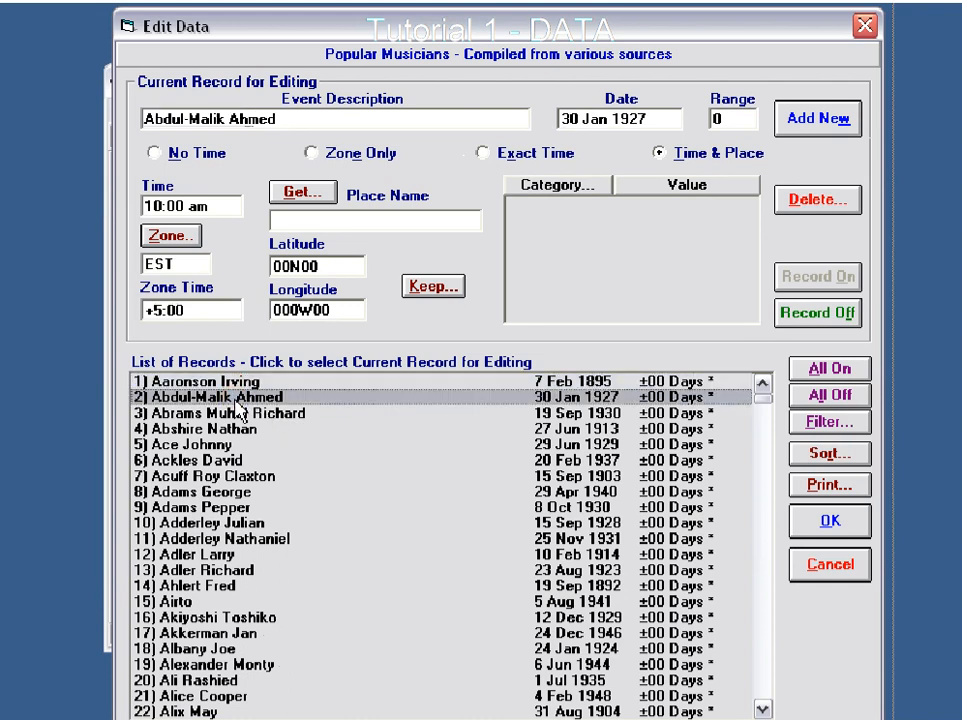
{"action": "left_click", "coordinate": [238, 416]}
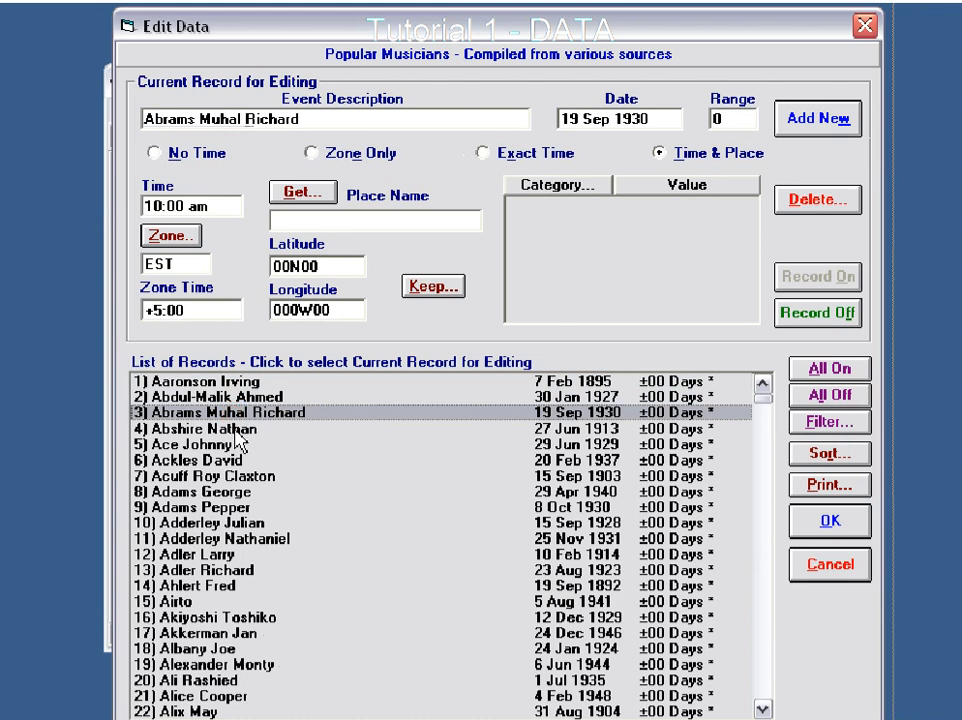
{"action": "left_click", "coordinate": [236, 440]}
{"action": "left_click", "coordinate": [212, 445]}
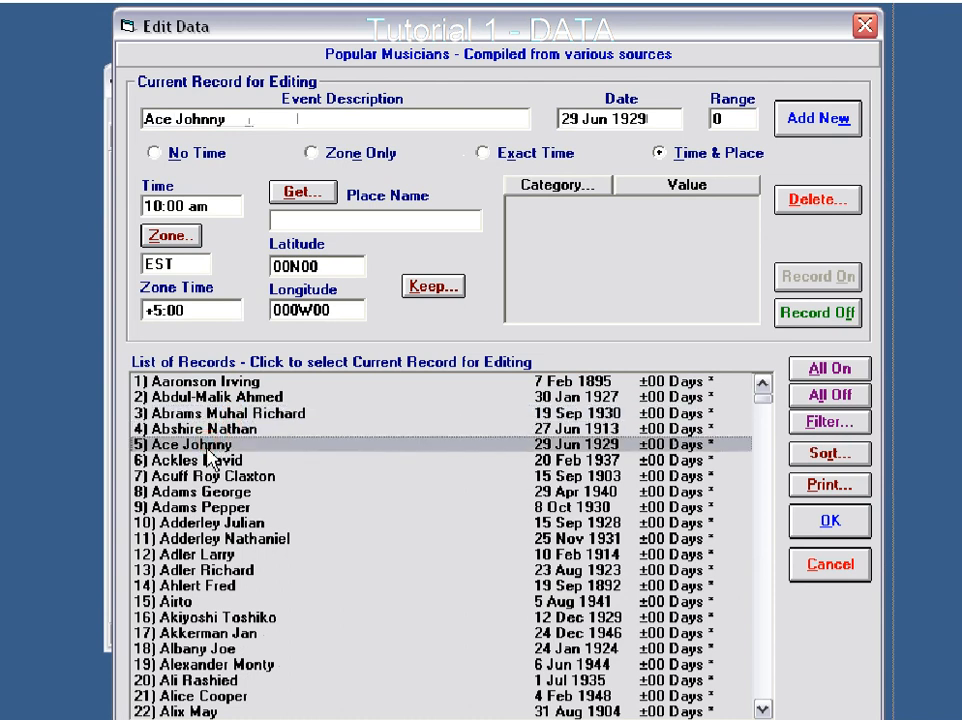
{"action": "left_click", "coordinate": [211, 460]}
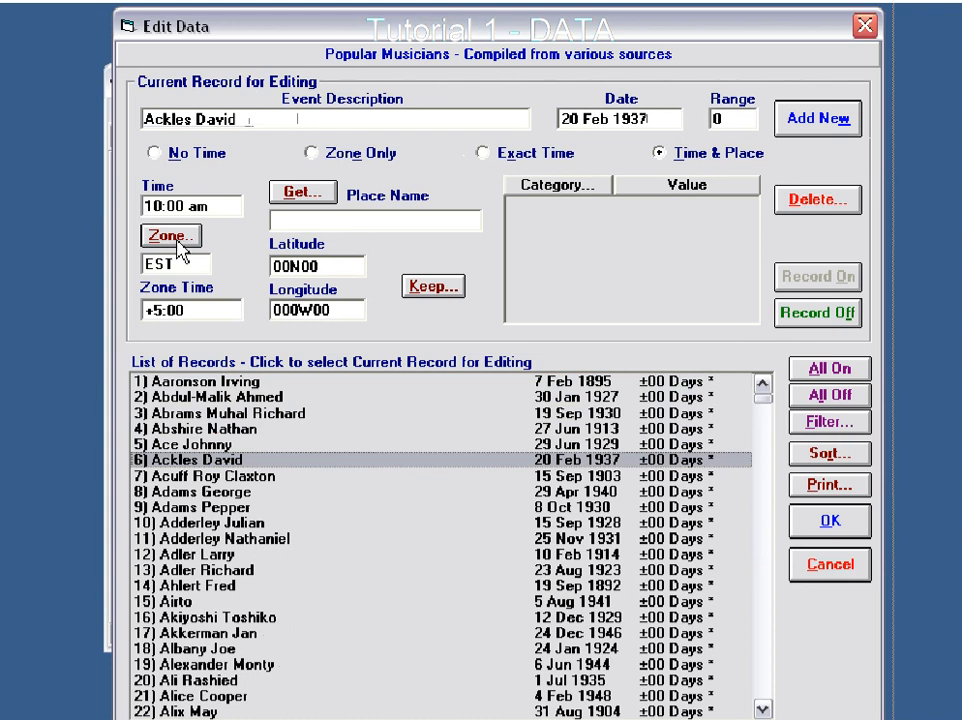
{"action": "left_click", "coordinate": [238, 476]}
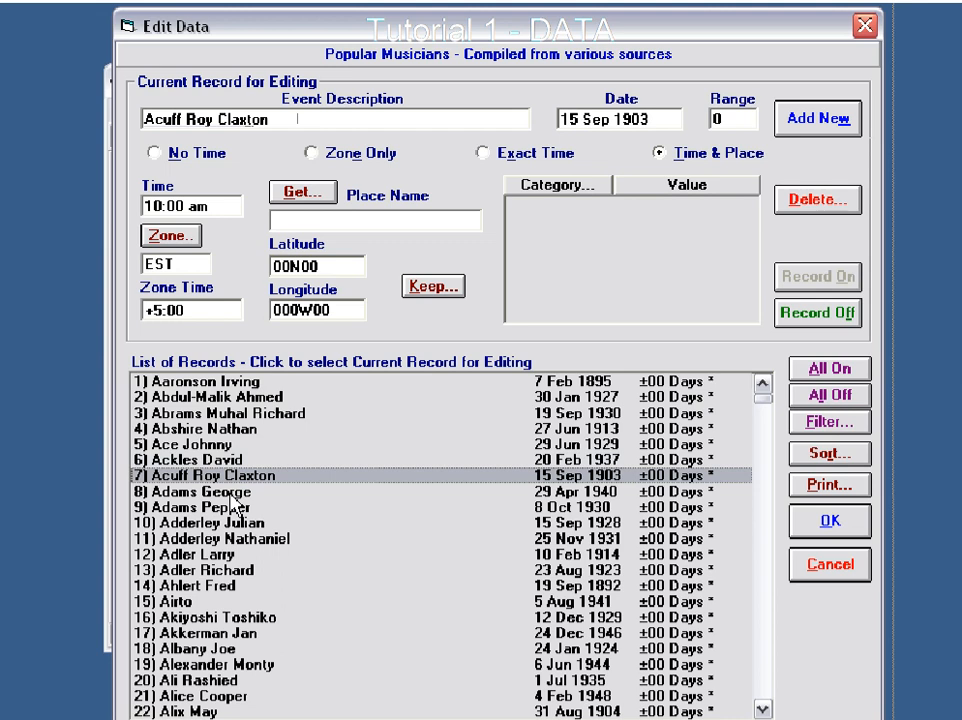
{"action": "left_click", "coordinate": [230, 492]}
{"action": "left_click", "coordinate": [226, 507]}
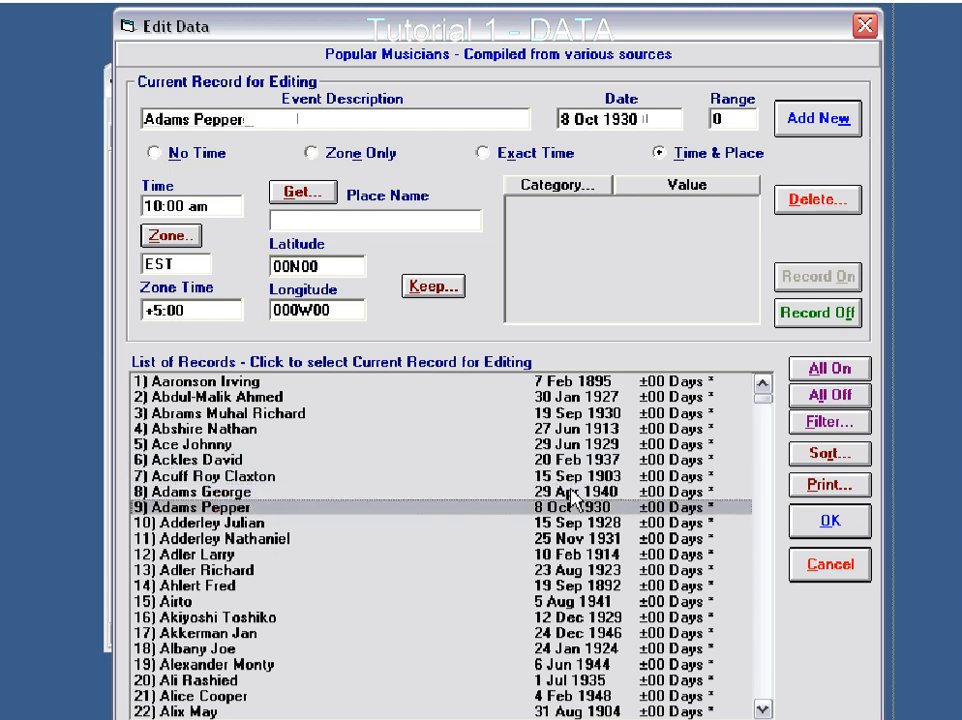
- Go near the end of the musicians list and examine the time and zone of records 1600 back to 1595
{"action": "left_click_drag", "start_coordinate": [762, 396], "coordinate": [752, 706]}
{"action": "left_click", "coordinate": [227, 712]}
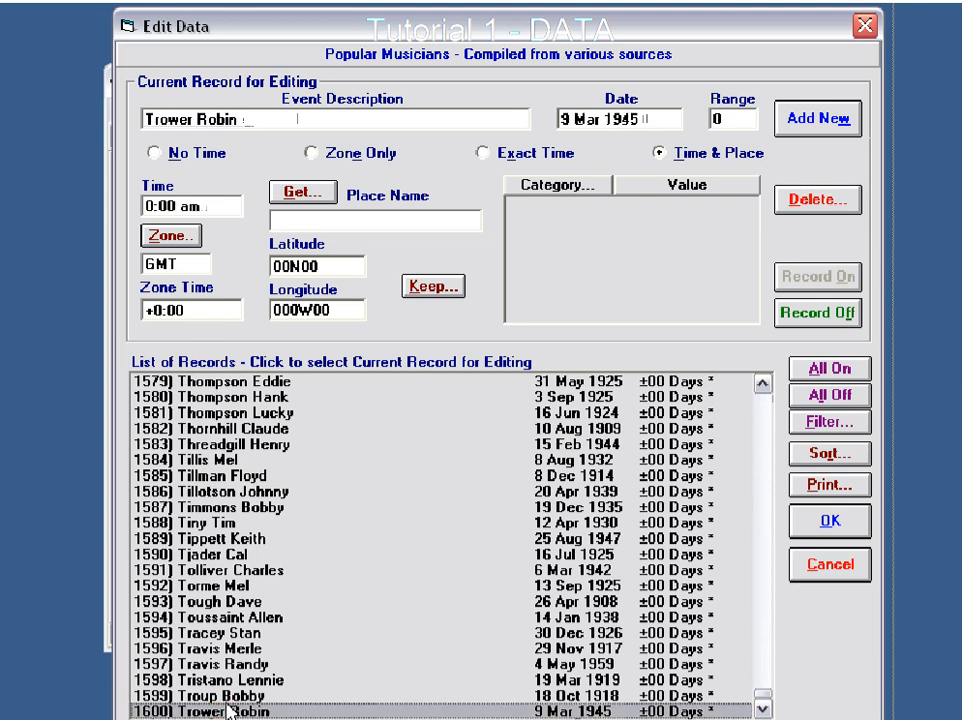
{"action": "left_click", "coordinate": [228, 697]}
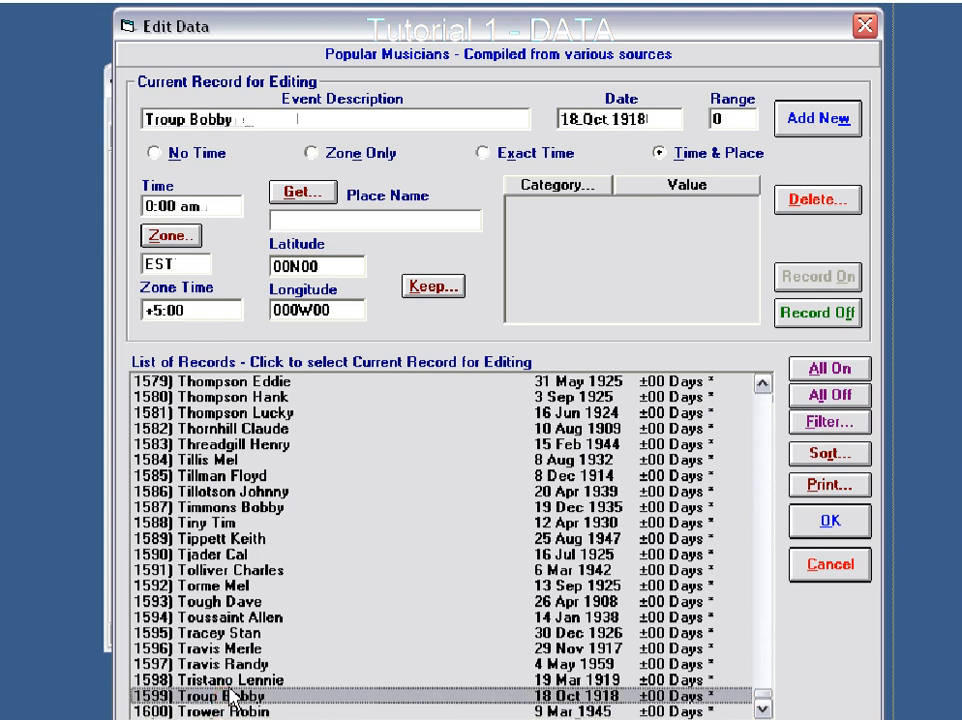
{"action": "left_click", "coordinate": [229, 681]}
{"action": "left_click", "coordinate": [229, 665]}
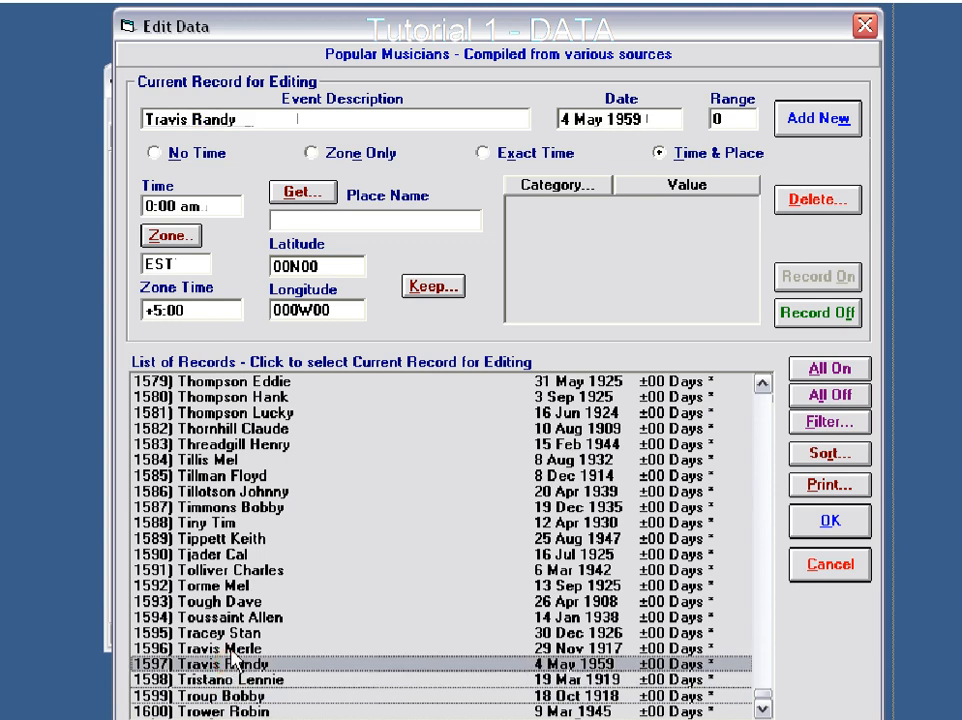
{"action": "left_click", "coordinate": [231, 649]}
{"action": "left_click", "coordinate": [224, 633]}
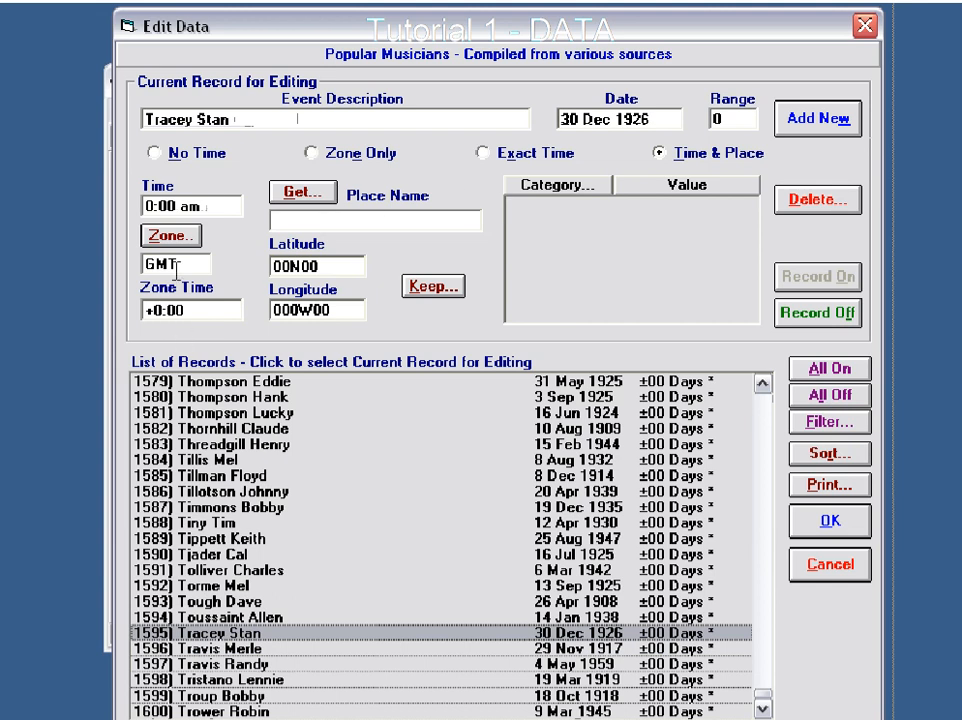
- Examine the time and zone data of records 1594 back to 1590 and leave the data editor without saving changes
{"action": "left_click", "coordinate": [213, 617]}
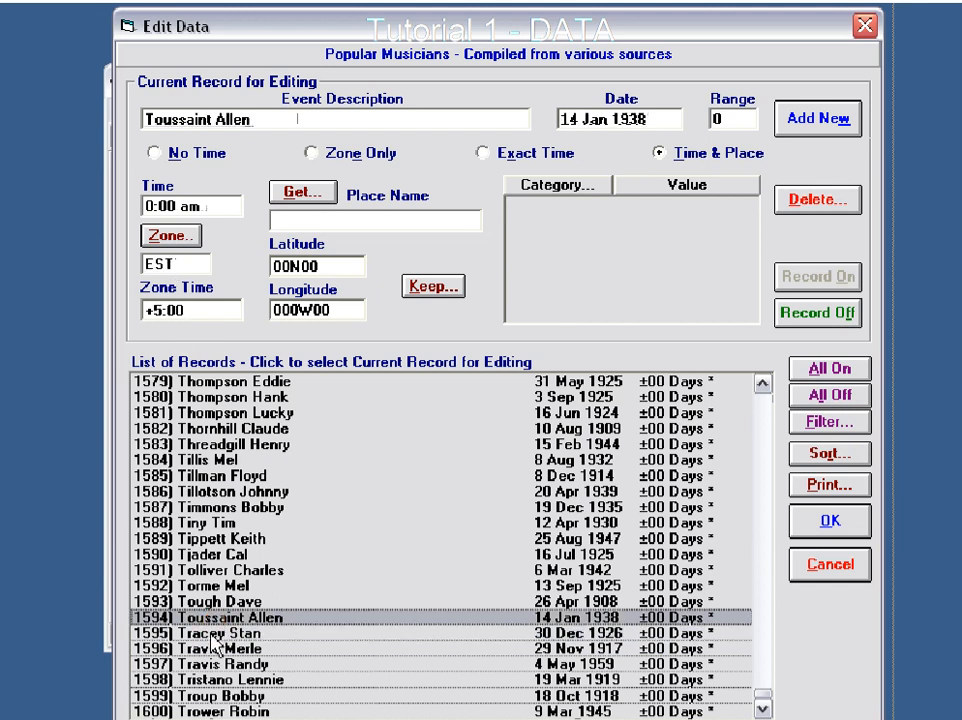
{"action": "left_click", "coordinate": [200, 603]}
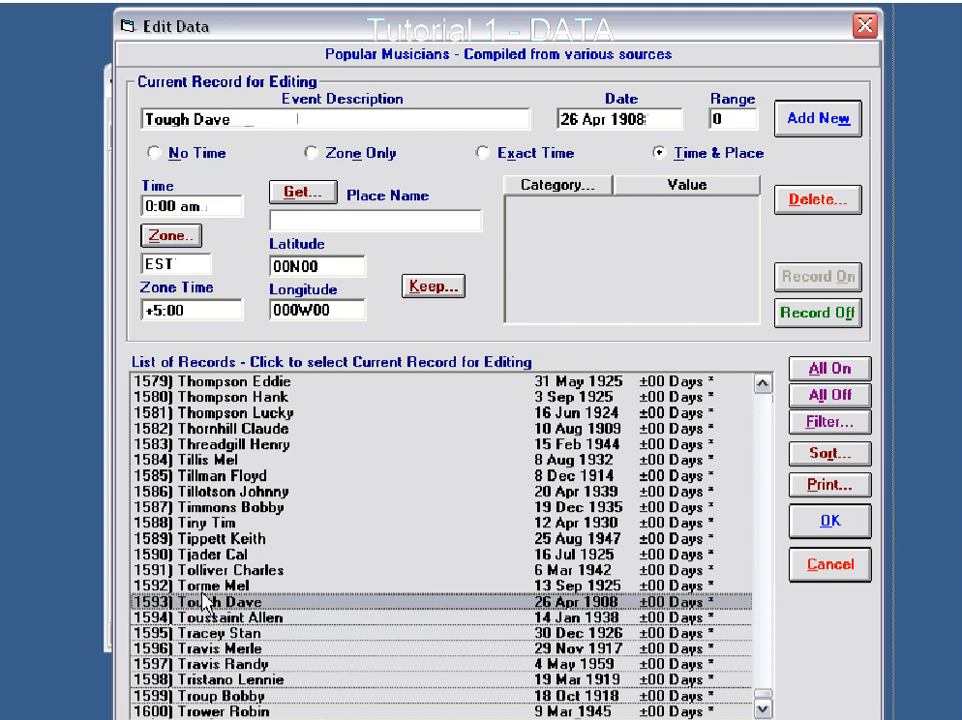
{"action": "left_click", "coordinate": [212, 585]}
{"action": "left_click", "coordinate": [212, 570]}
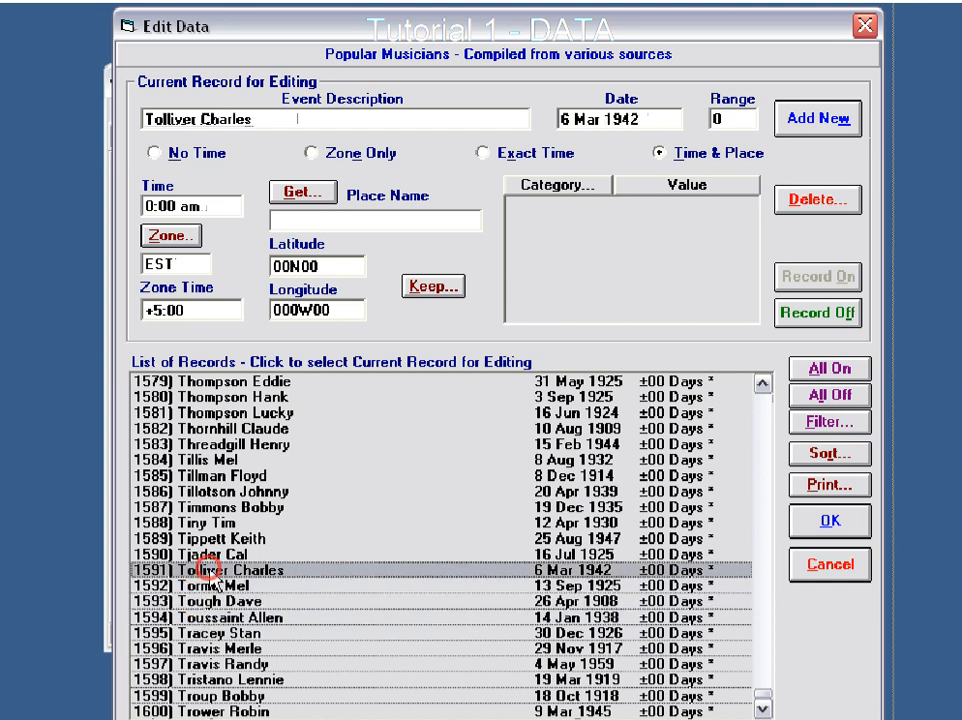
{"action": "left_click", "coordinate": [208, 555]}
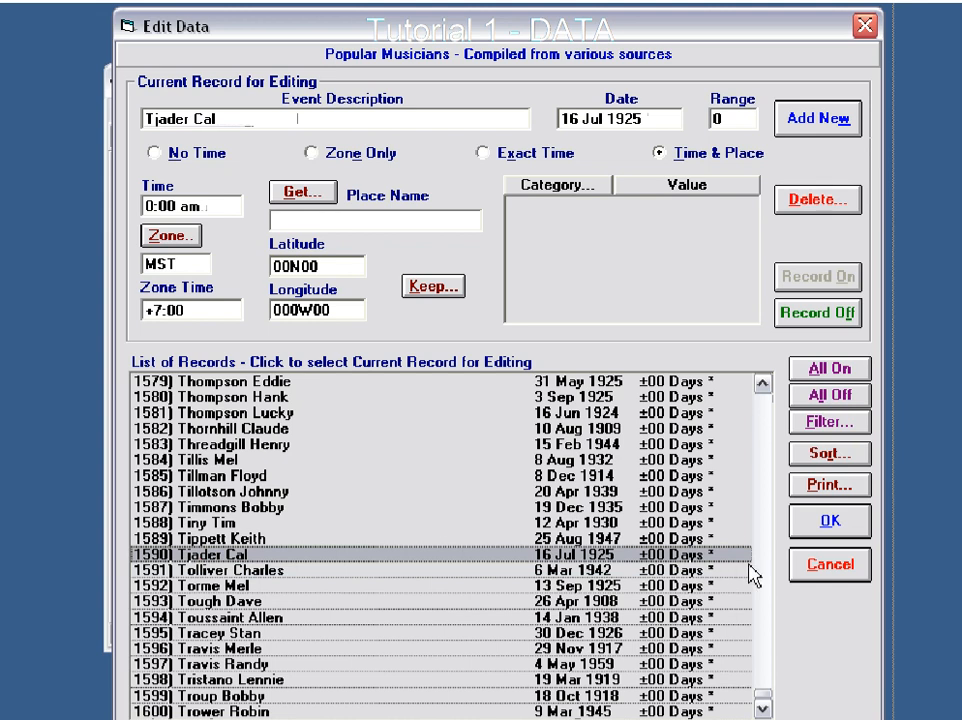
{"action": "left_click", "coordinate": [831, 566]}
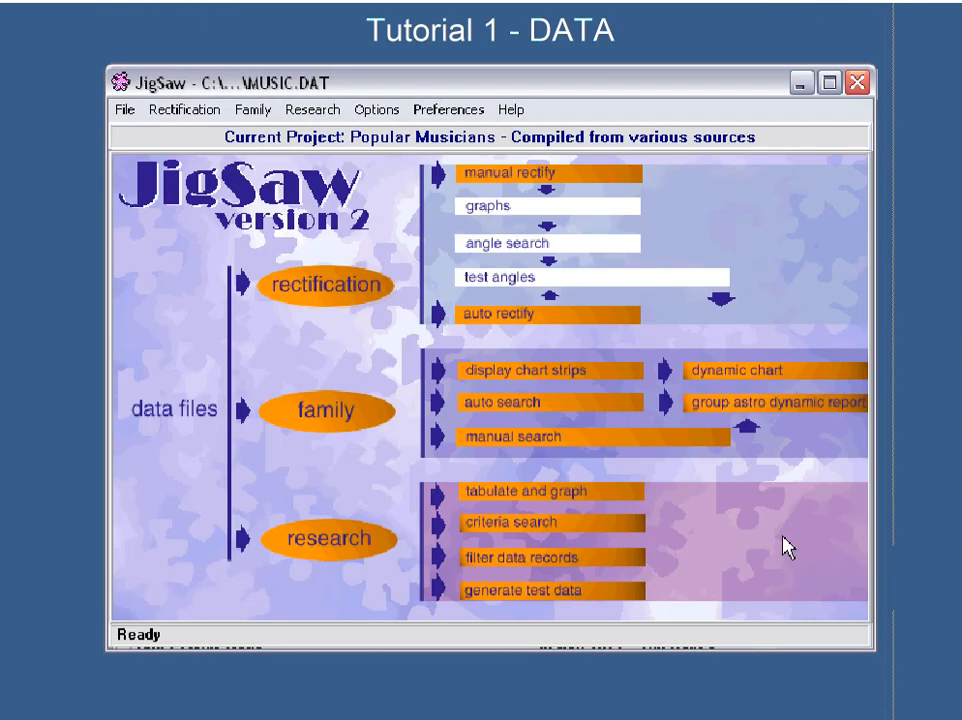
- Open the ROYAL.DAT project from the userdata folder and decline opening its Notepad
{"action": "left_click", "coordinate": [123, 110]}
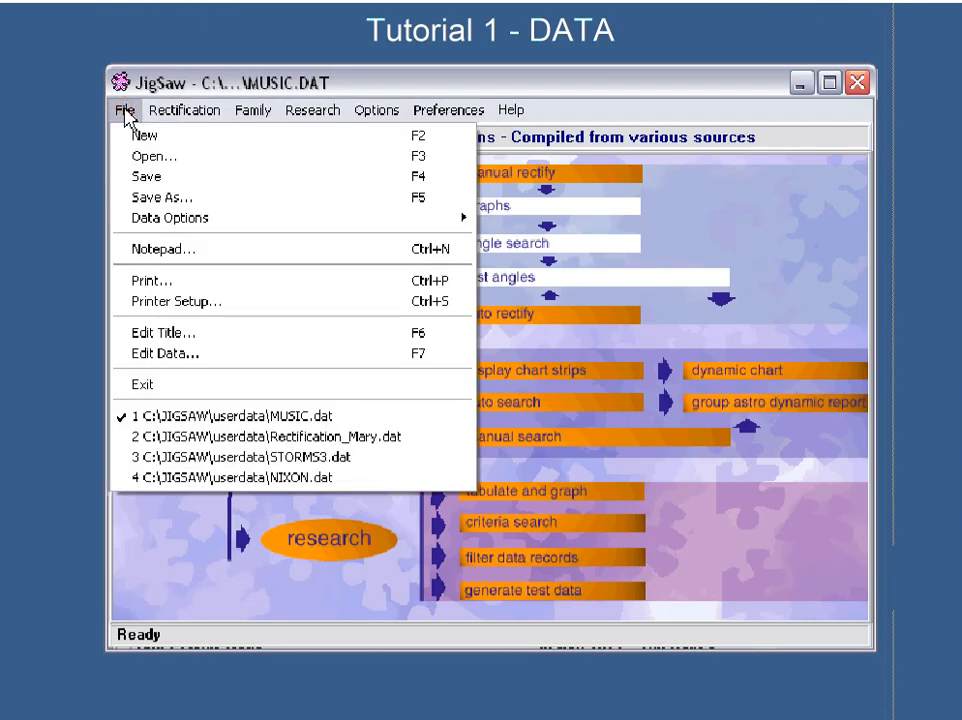
{"action": "left_click", "coordinate": [144, 160]}
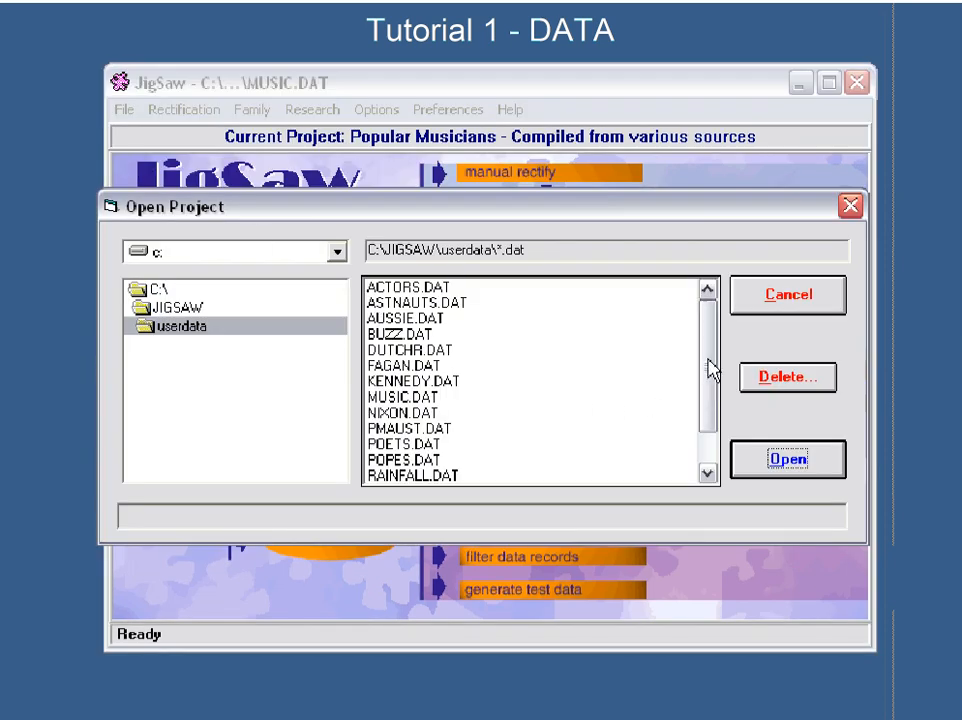
{"action": "left_click_drag", "start_coordinate": [711, 365], "coordinate": [711, 382]}
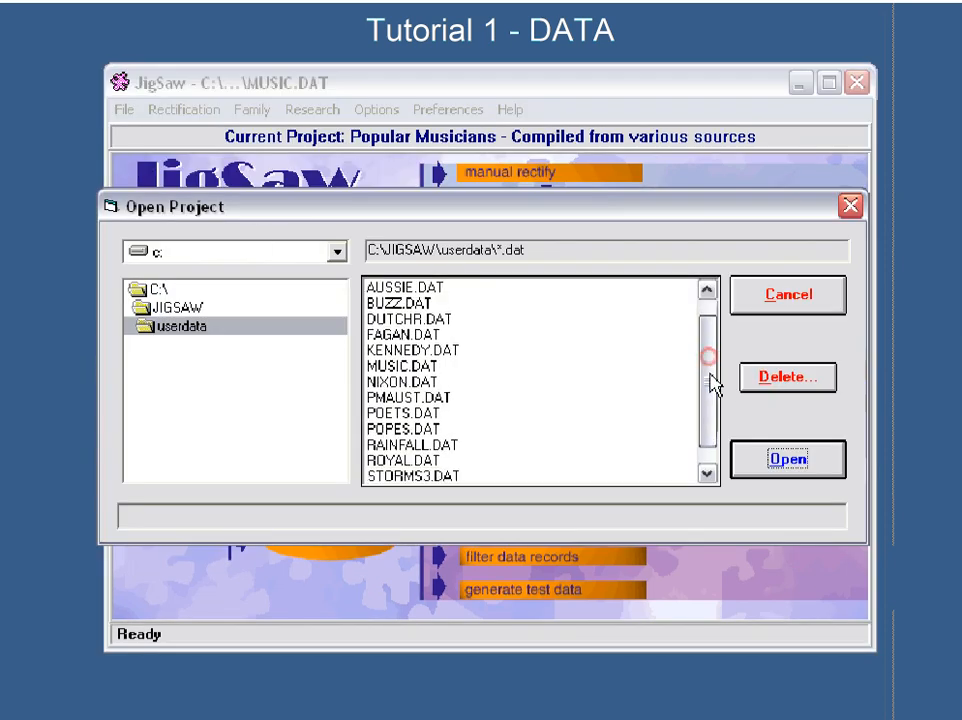
{"action": "left_click", "coordinate": [418, 459]}
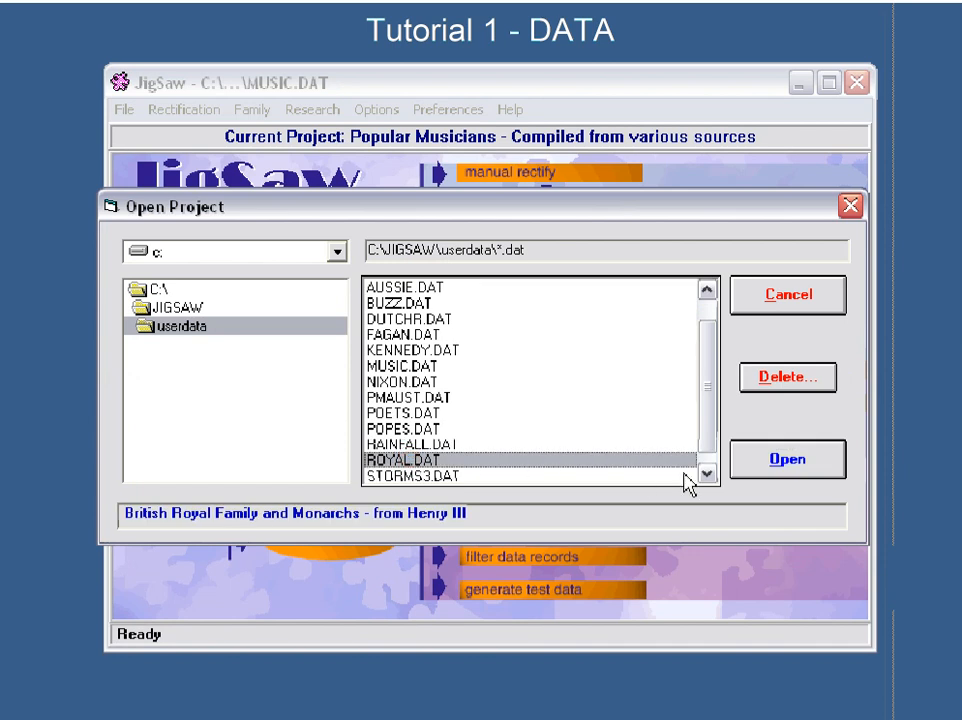
{"action": "left_click", "coordinate": [785, 463]}
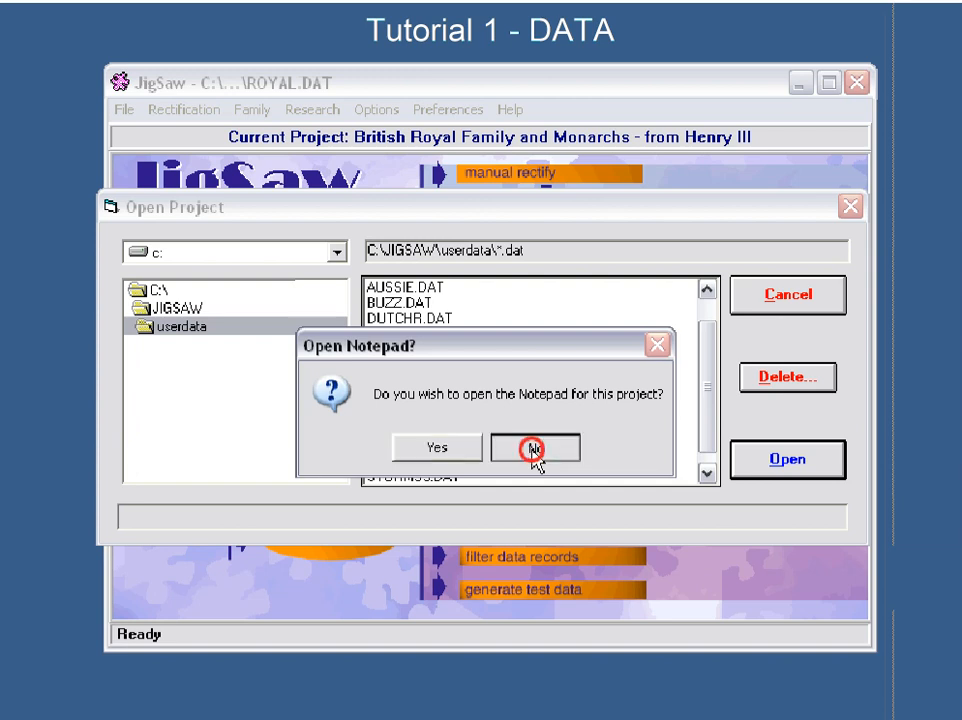
{"action": "left_click", "coordinate": [533, 449]}
- Open the royal family project's data for editing and examine the time setting and category values of records 2 to 6
{"action": "left_click", "coordinate": [124, 112]}
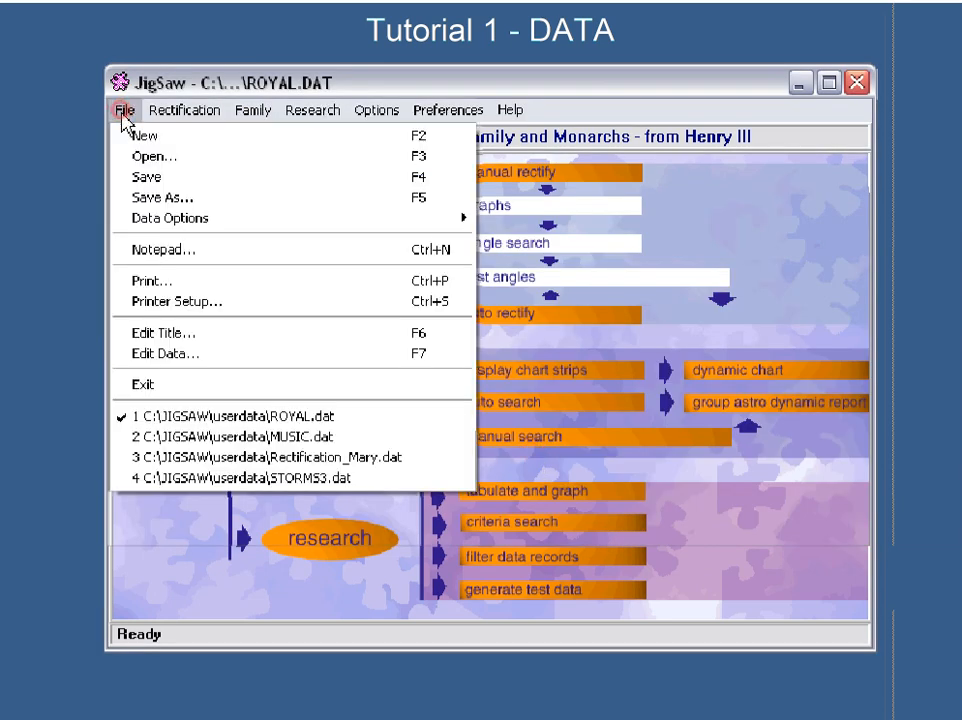
{"action": "left_click", "coordinate": [156, 353]}
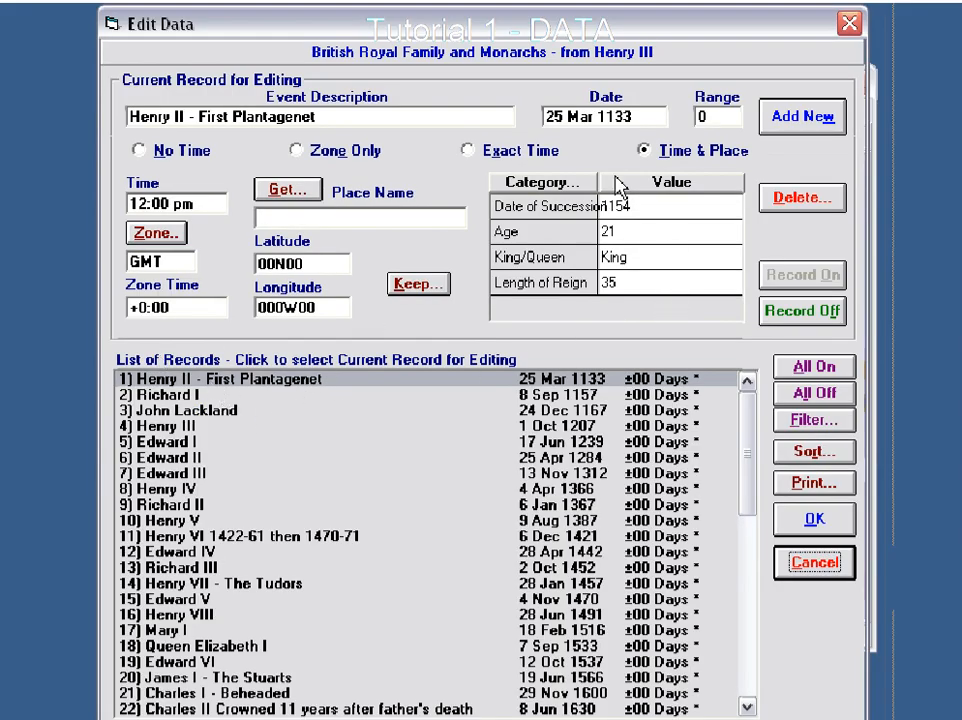
{"action": "left_click", "coordinate": [172, 396]}
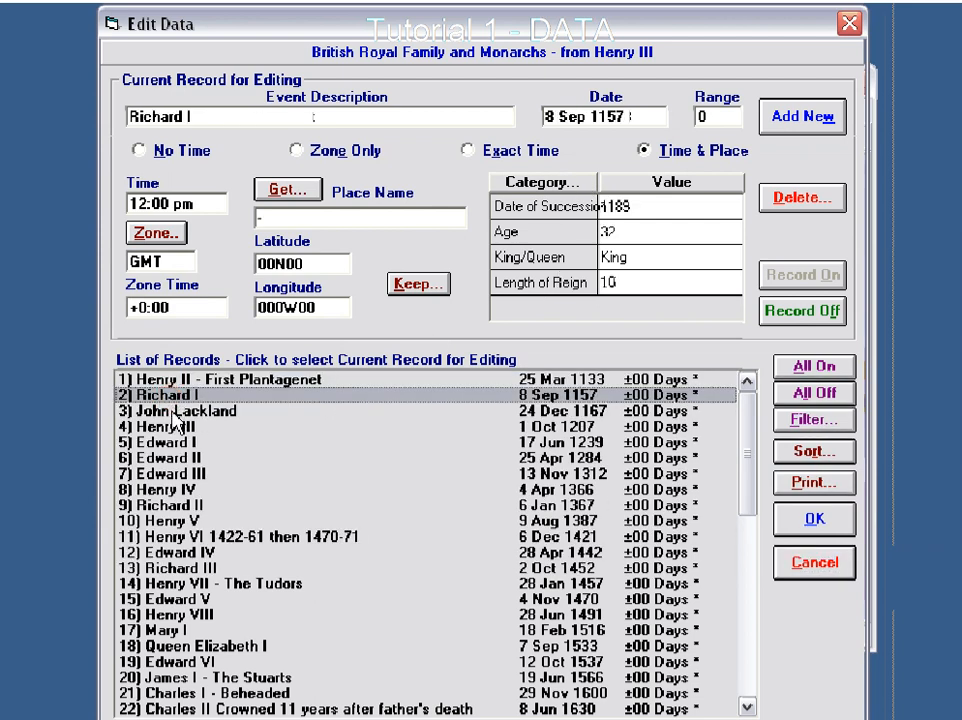
{"action": "left_click", "coordinate": [175, 419]}
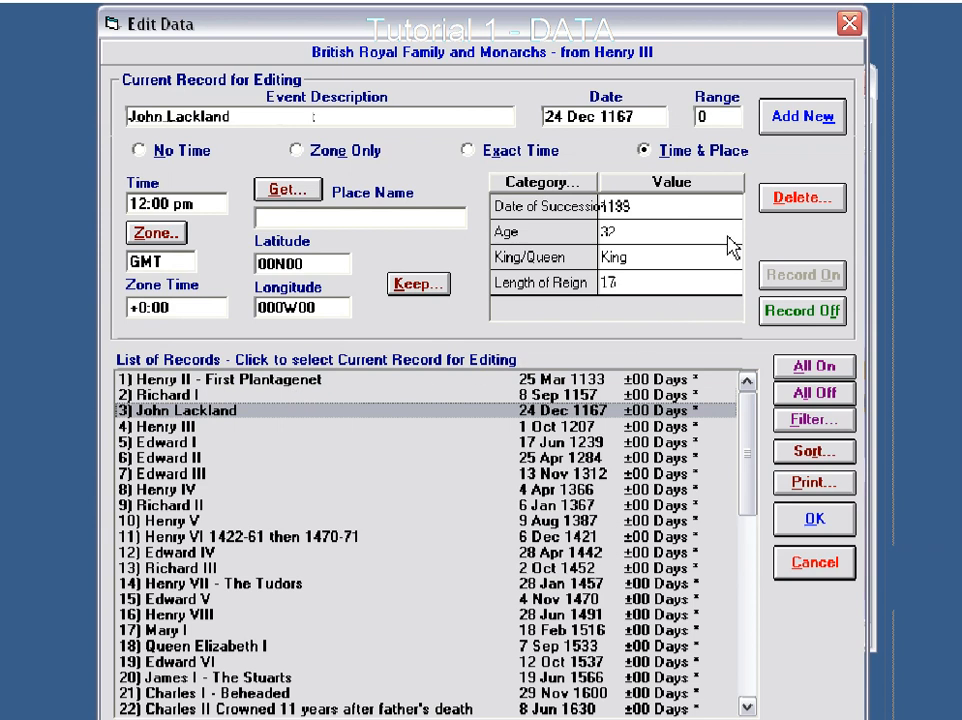
{"action": "left_click", "coordinate": [185, 427]}
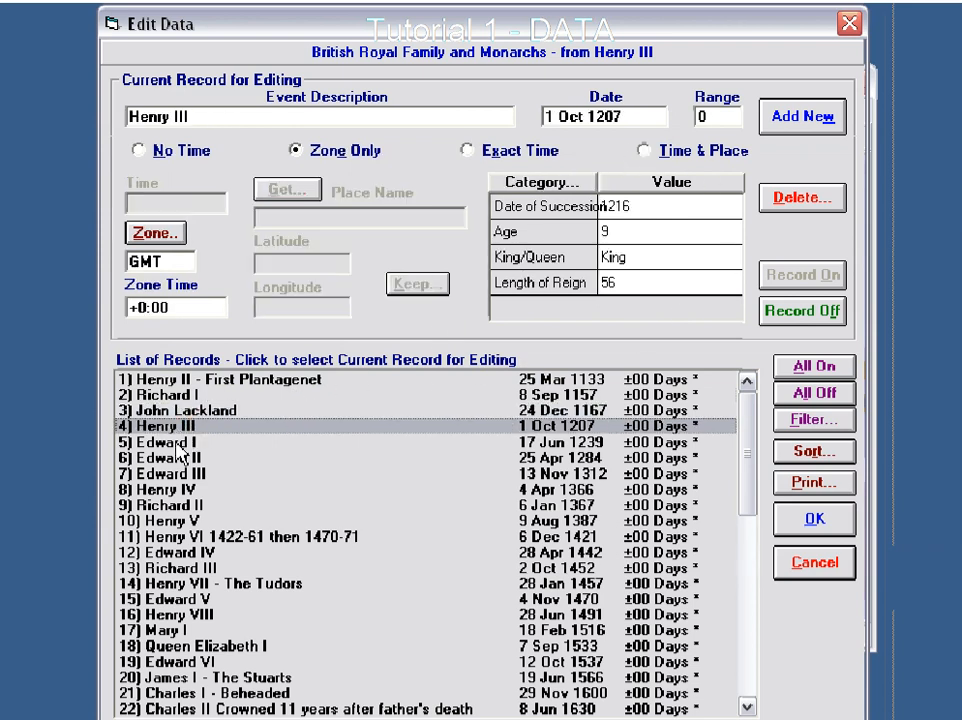
{"action": "left_click", "coordinate": [172, 441]}
{"action": "left_click", "coordinate": [179, 458]}
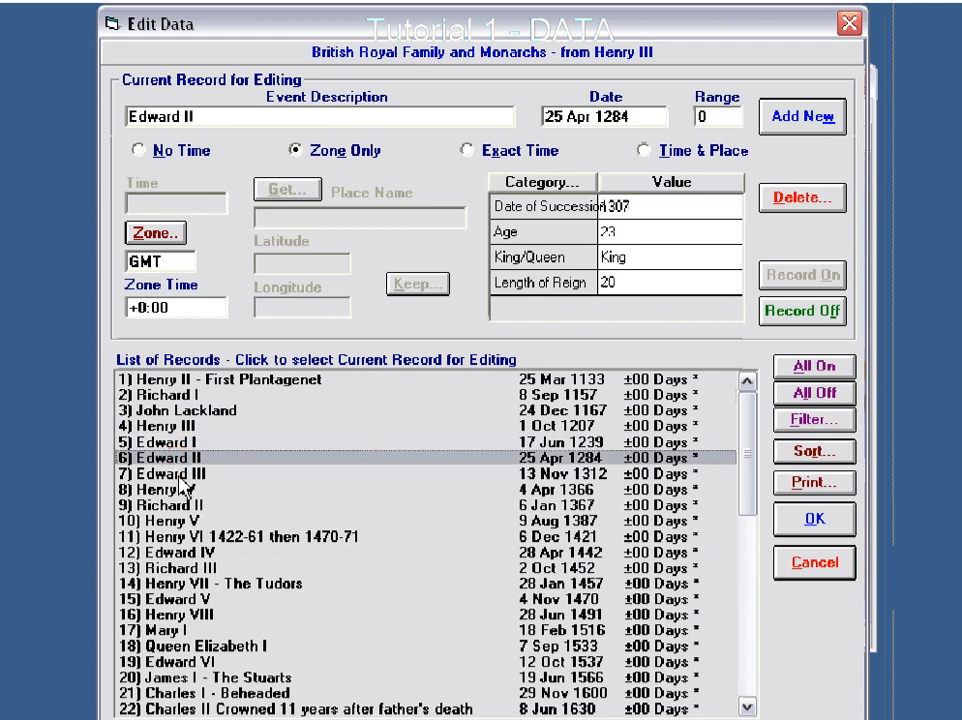
- Go through records 7 to 12 of the monarchs list, examining each one's time, place and category values
{"action": "left_click", "coordinate": [180, 474]}
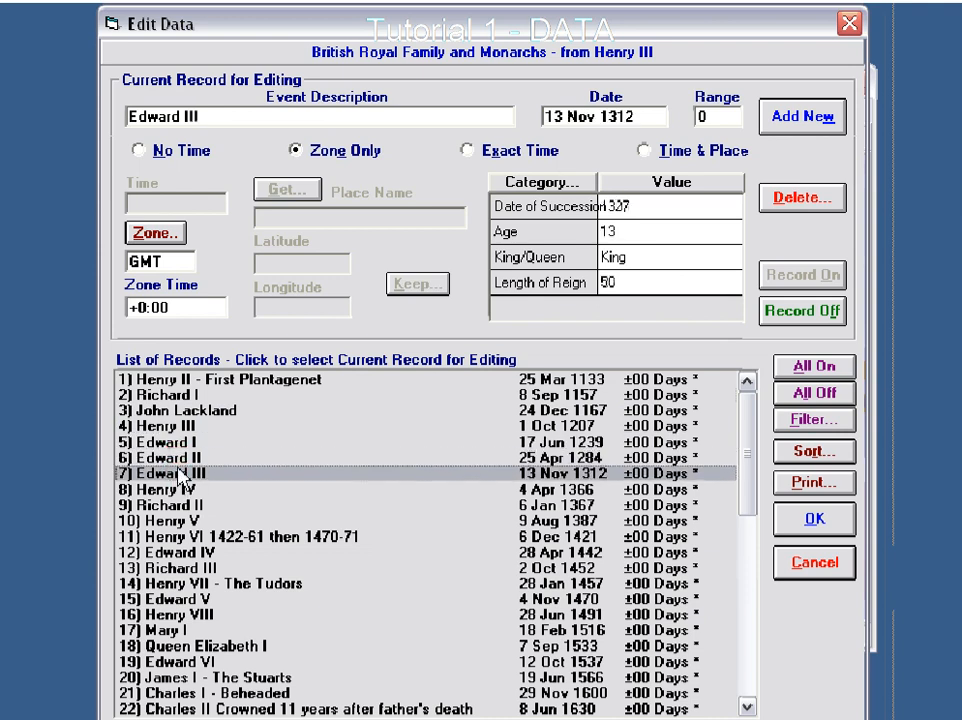
{"action": "left_click", "coordinate": [172, 491]}
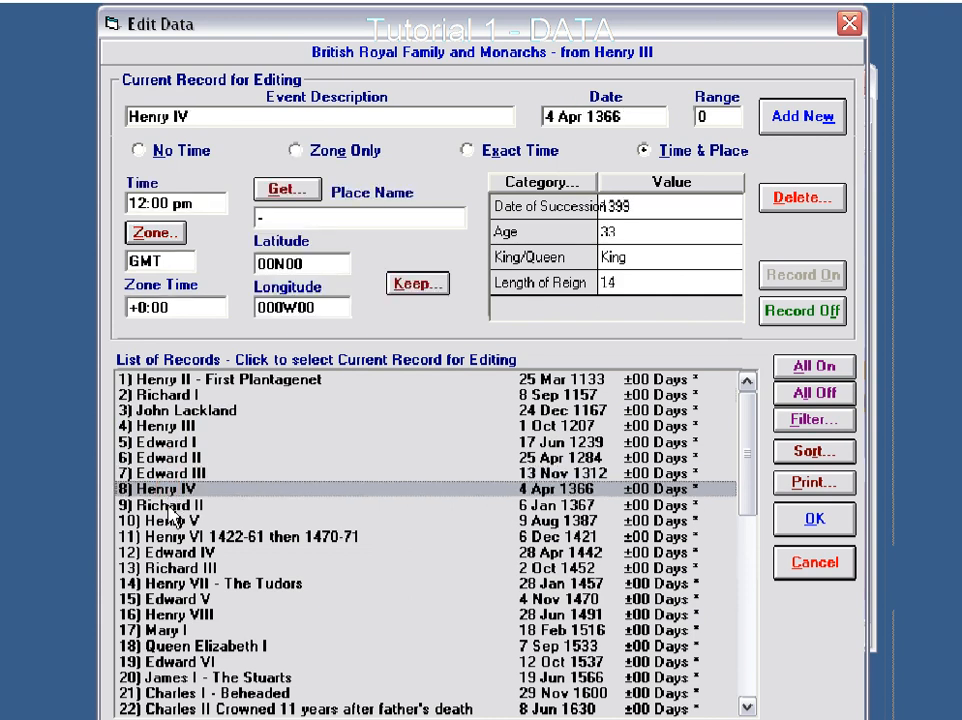
{"action": "left_click", "coordinate": [173, 508]}
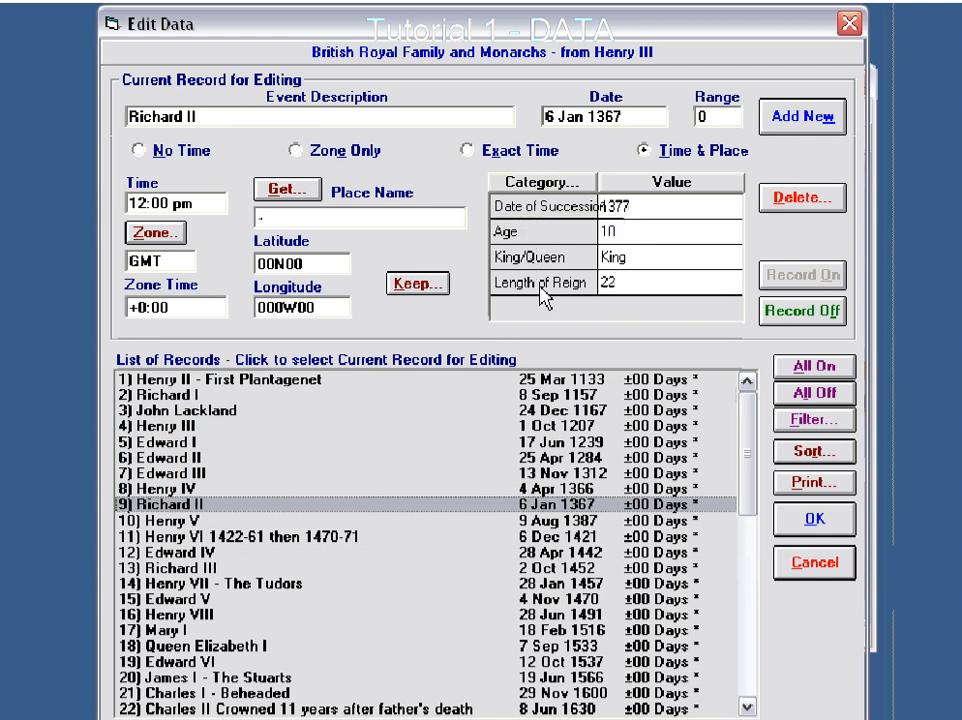
{"action": "left_click", "coordinate": [190, 521]}
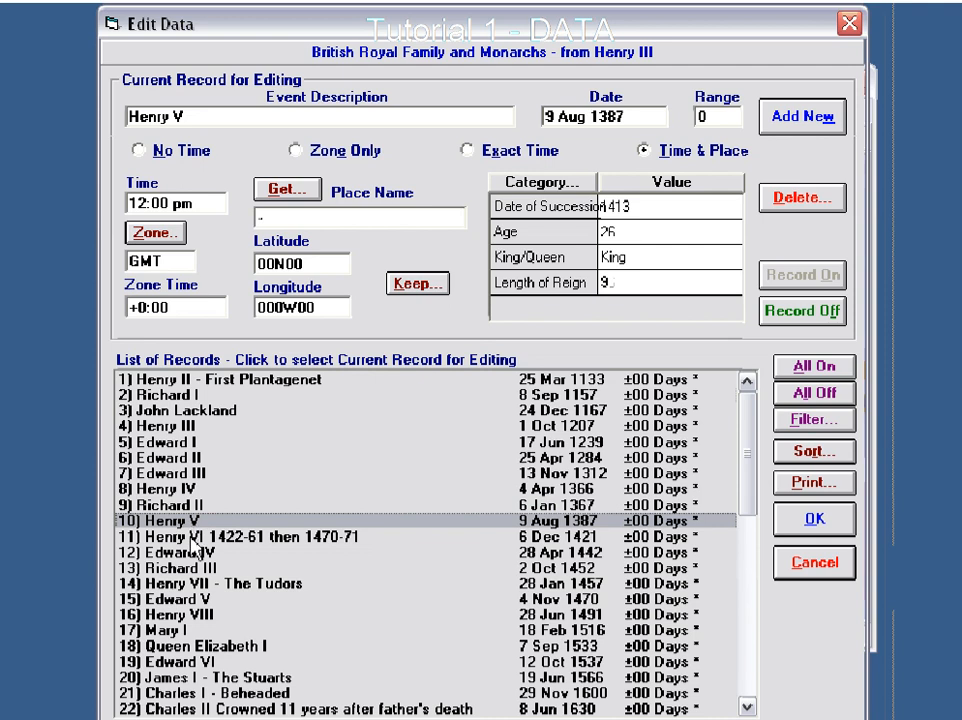
{"action": "left_click", "coordinate": [192, 538]}
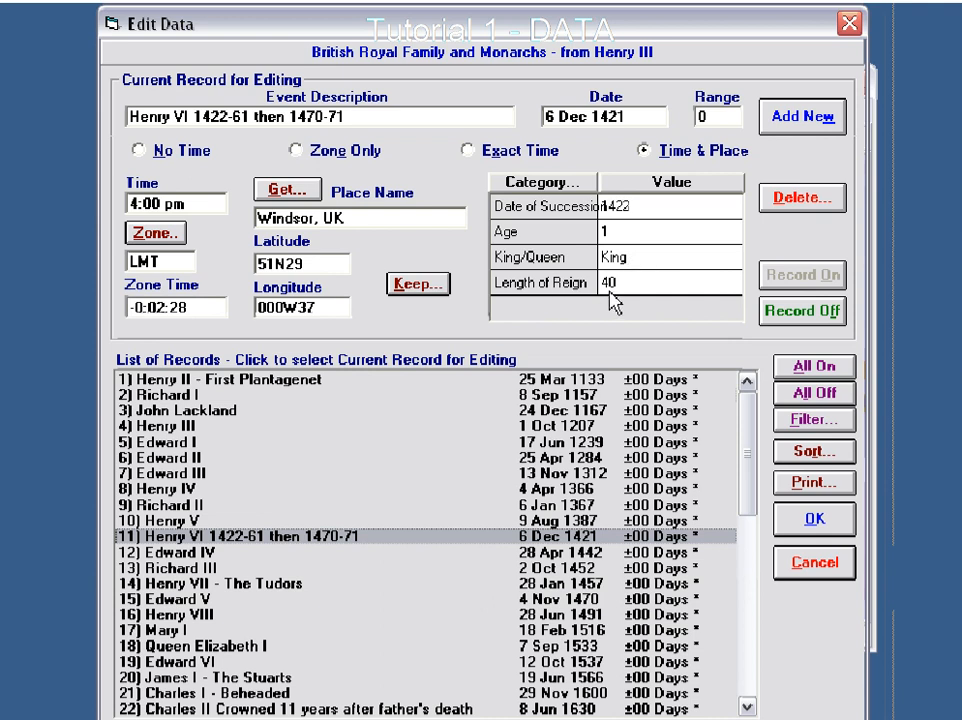
{"action": "left_click", "coordinate": [215, 552]}
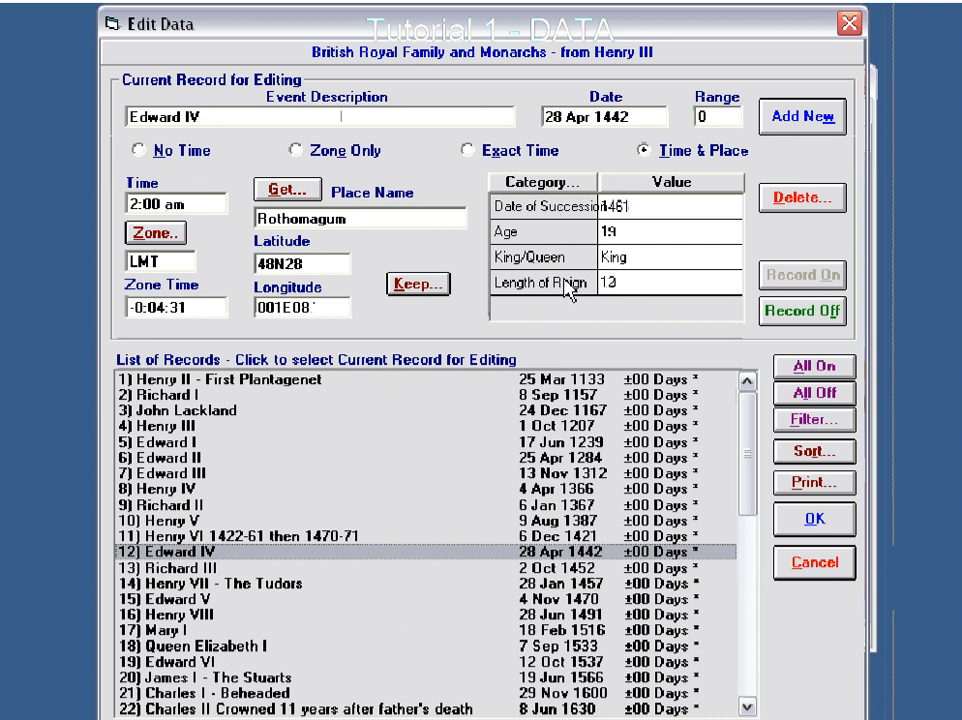
- Add a category named Test with the type List of Items to the category definitions
{"action": "left_click", "coordinate": [553, 191]}
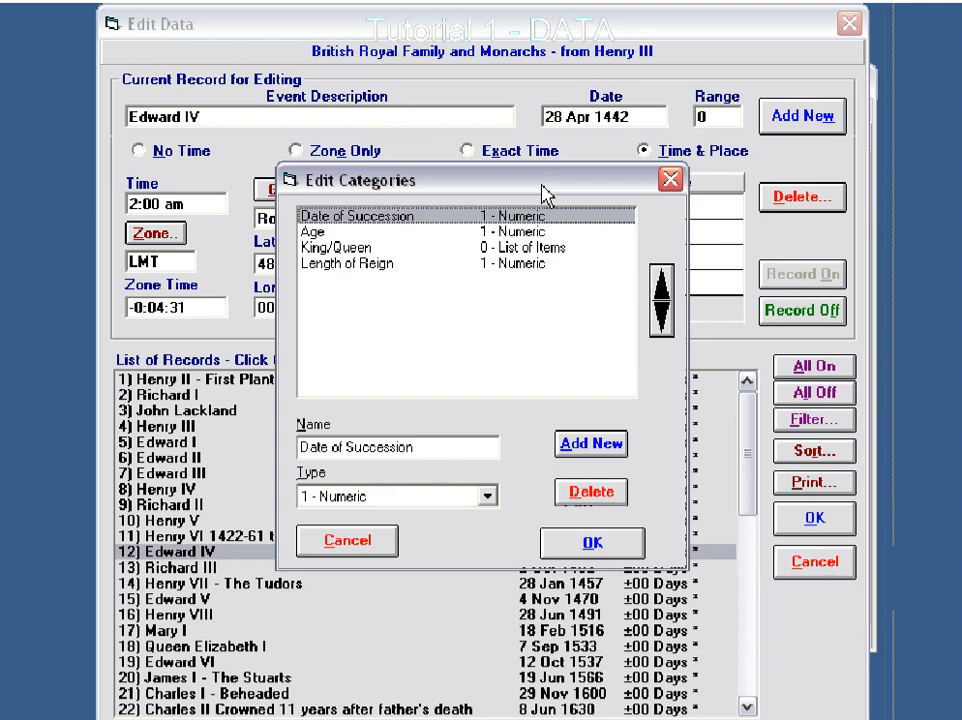
{"action": "left_click_drag", "start_coordinate": [526, 189], "coordinate": [506, 168]}
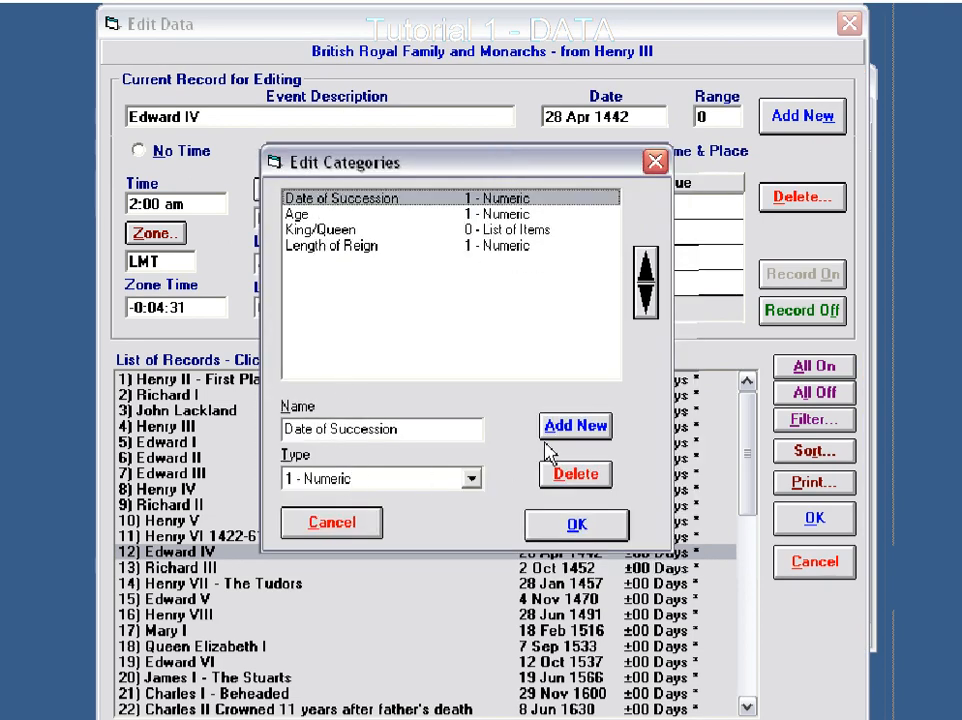
{"action": "left_click", "coordinate": [575, 432]}
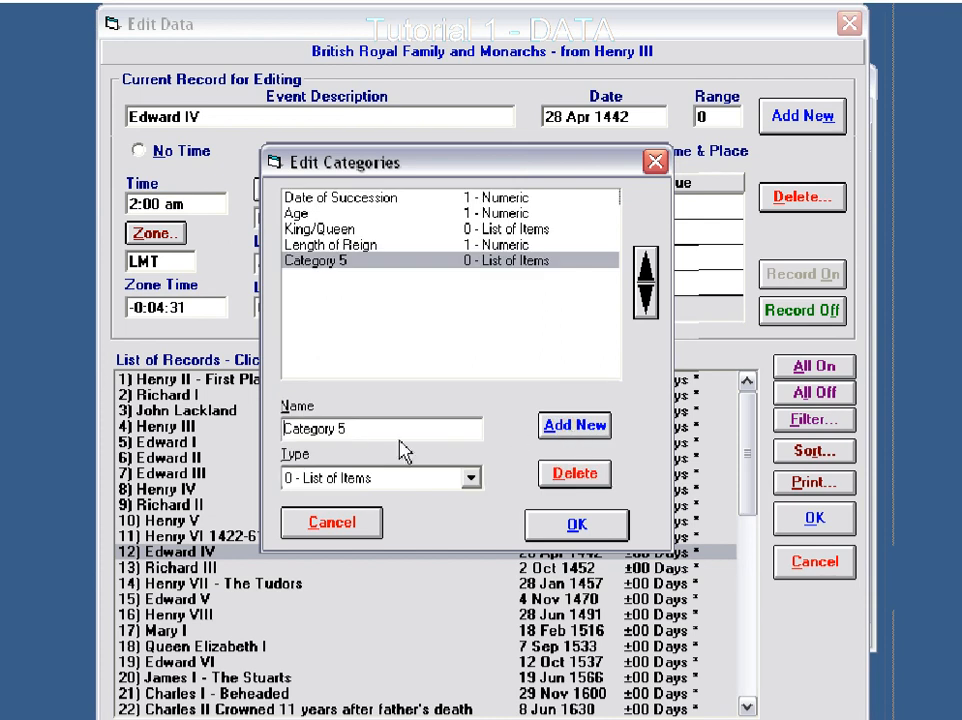
{"action": "left_click_drag", "start_coordinate": [361, 429], "coordinate": [238, 425]}
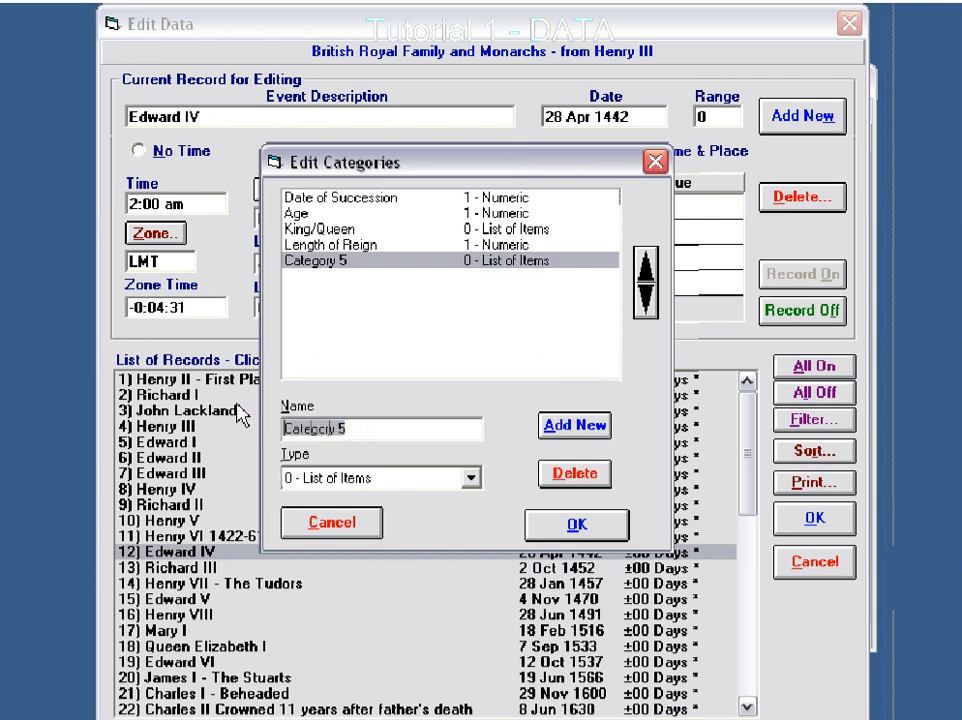
{"action": "type", "text": "Test"}
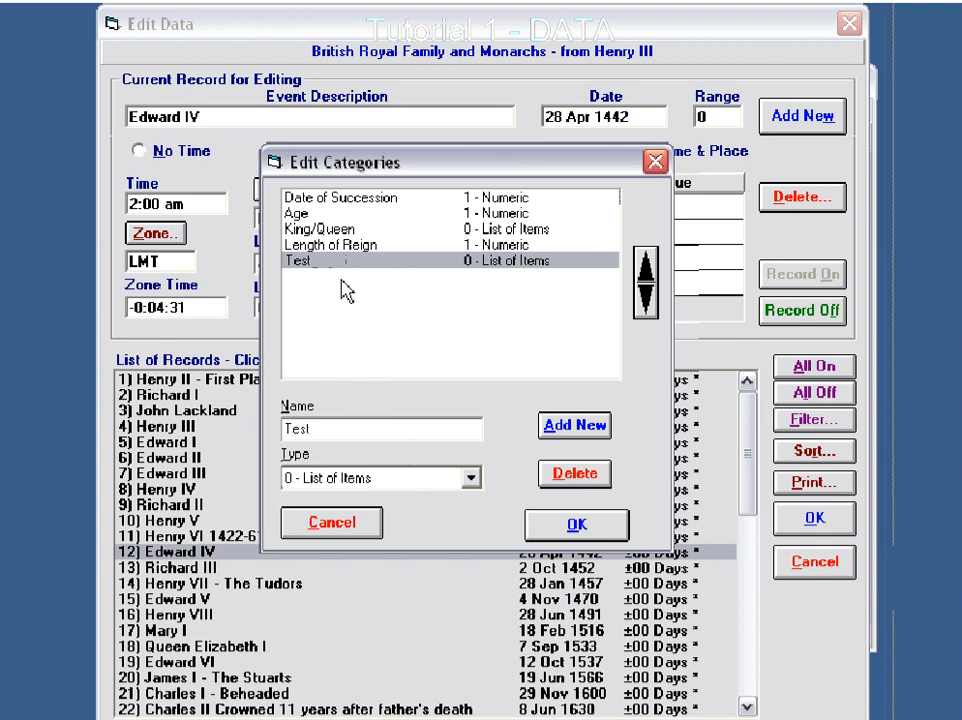
{"action": "left_click", "coordinate": [474, 484]}
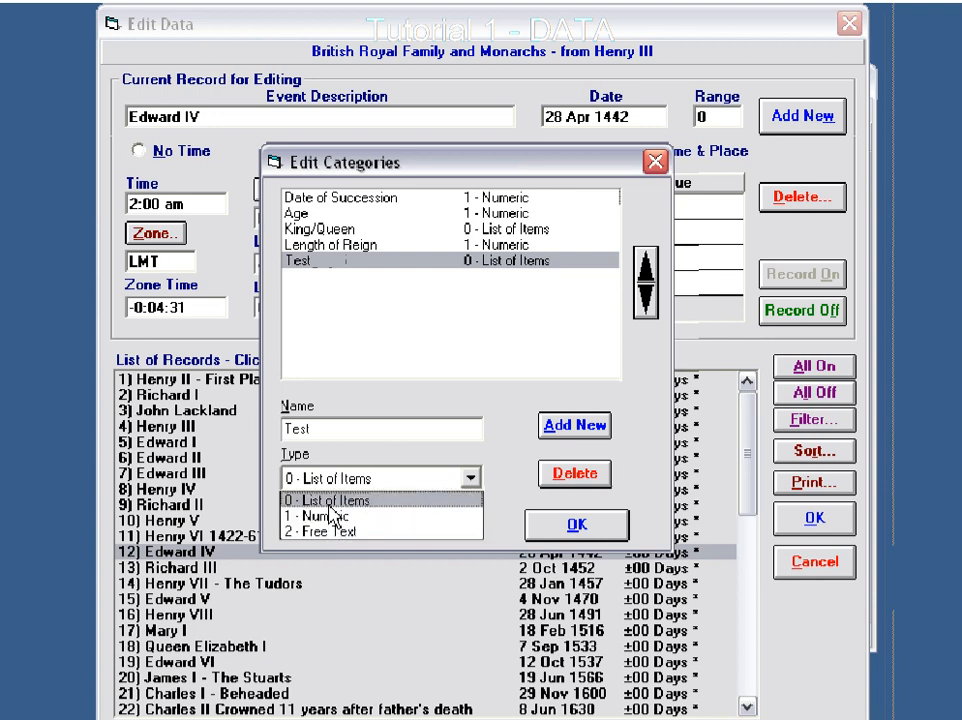
{"action": "left_click", "coordinate": [330, 505]}
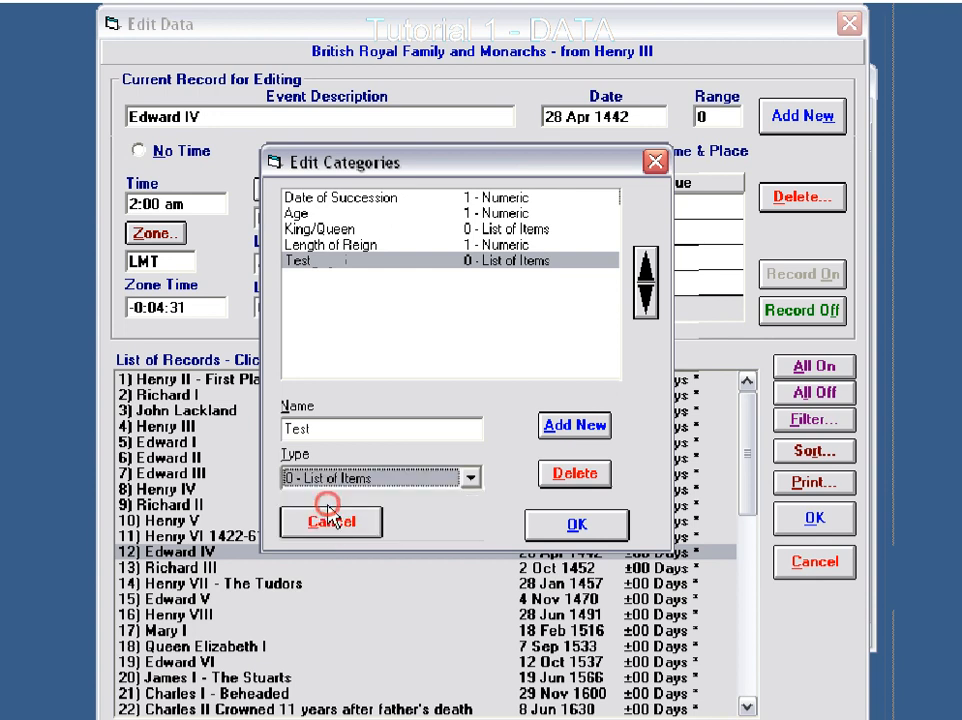
- Check the types of the Length of Reign, King/Queen, Age and Date of Succession categories and discard the category changes
{"action": "left_click", "coordinate": [329, 245]}
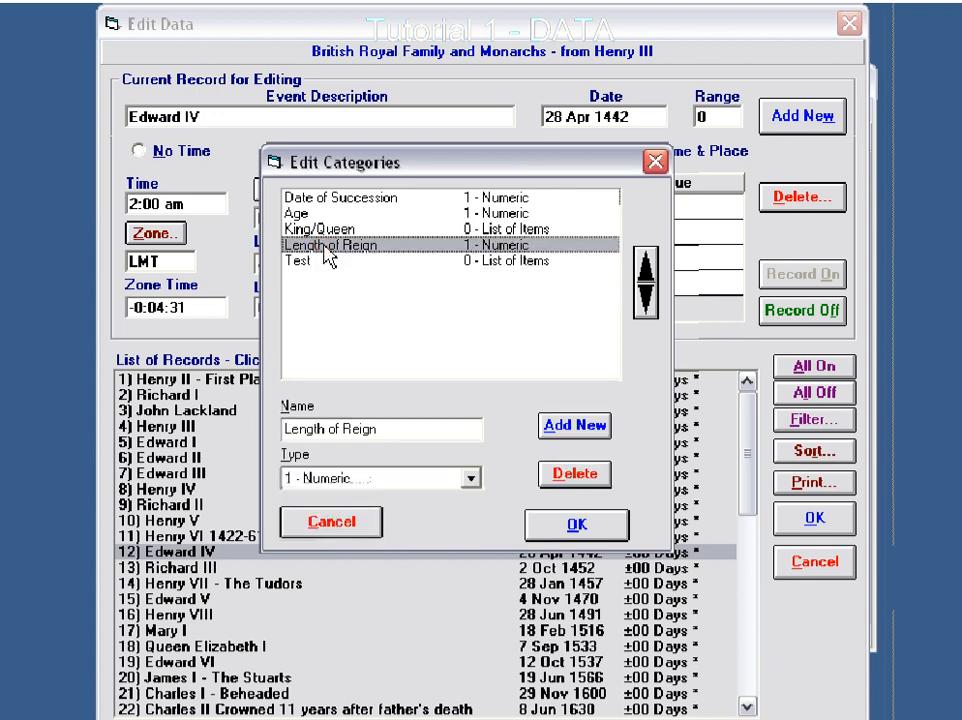
{"action": "left_click", "coordinate": [324, 231]}
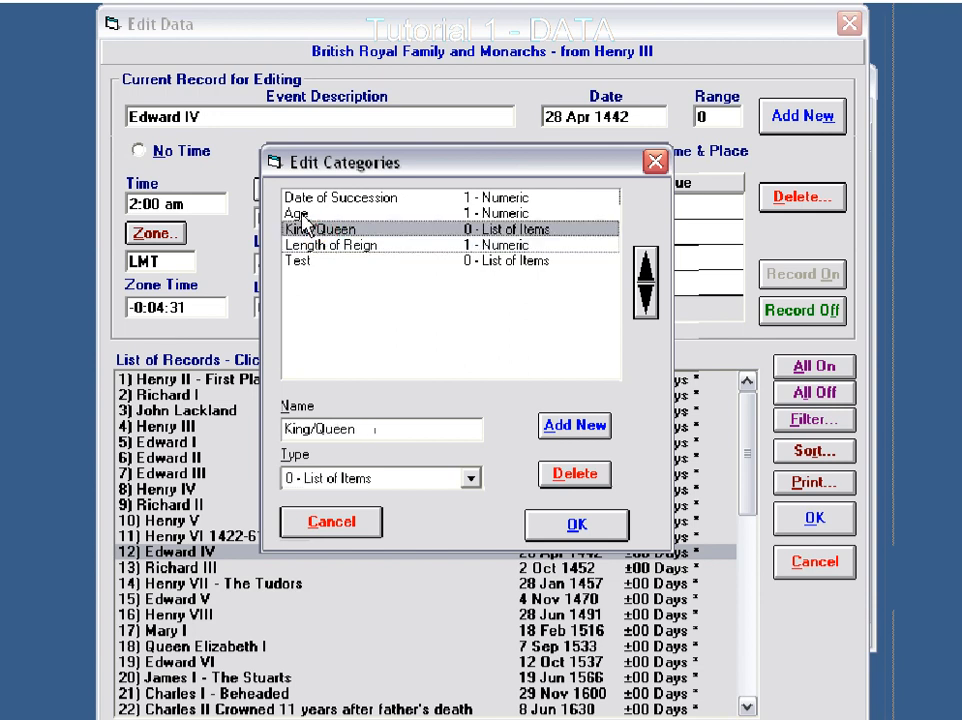
{"action": "left_click", "coordinate": [298, 213]}
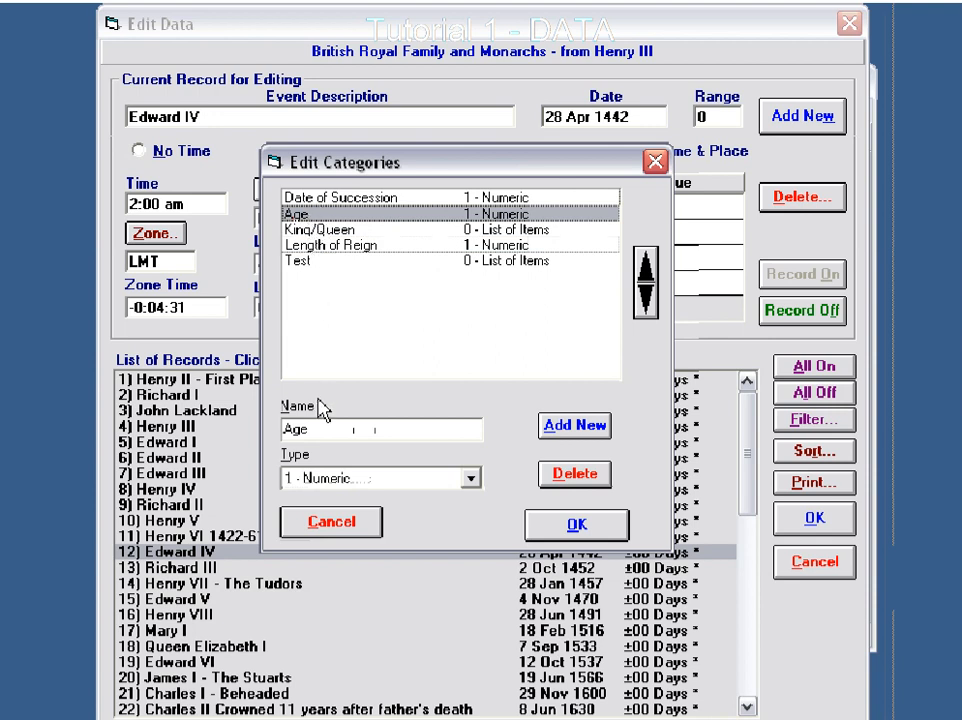
{"action": "left_click", "coordinate": [492, 199]}
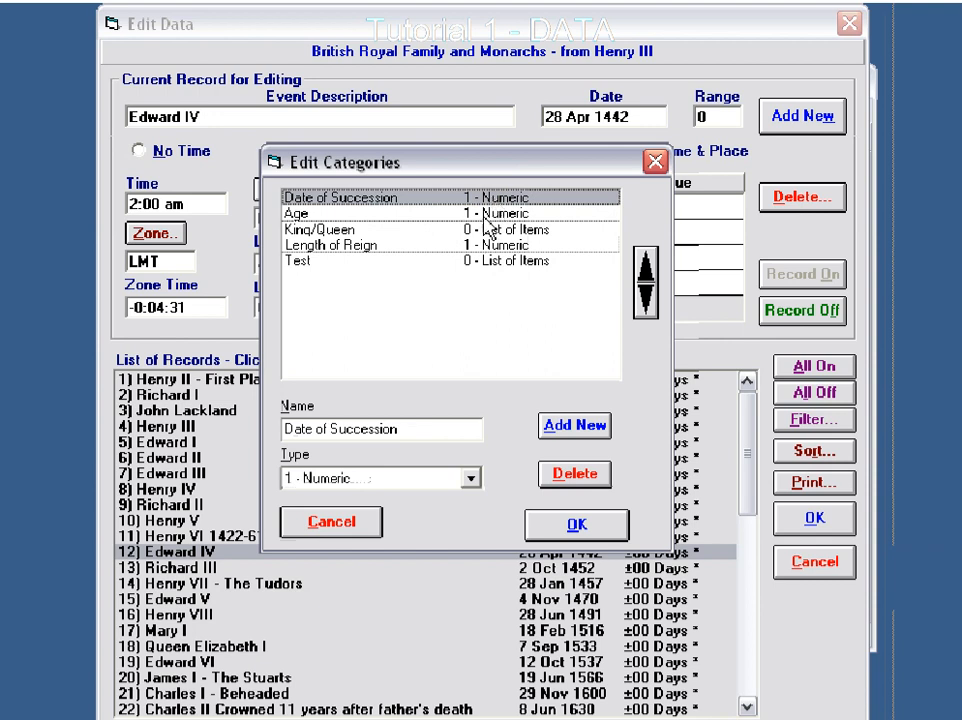
{"action": "left_click", "coordinate": [333, 530]}
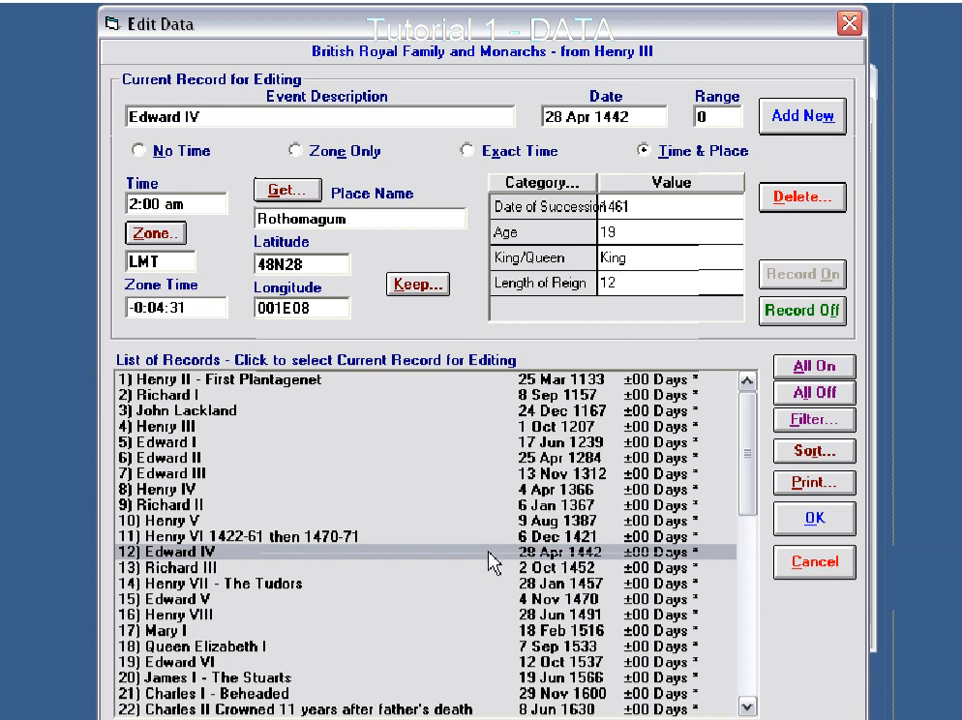
- Examine the time, place and category values of records 12 to 17 and leave the data editor without saving changes
{"action": "left_click", "coordinate": [545, 568]}
{"action": "left_click", "coordinate": [545, 552]}
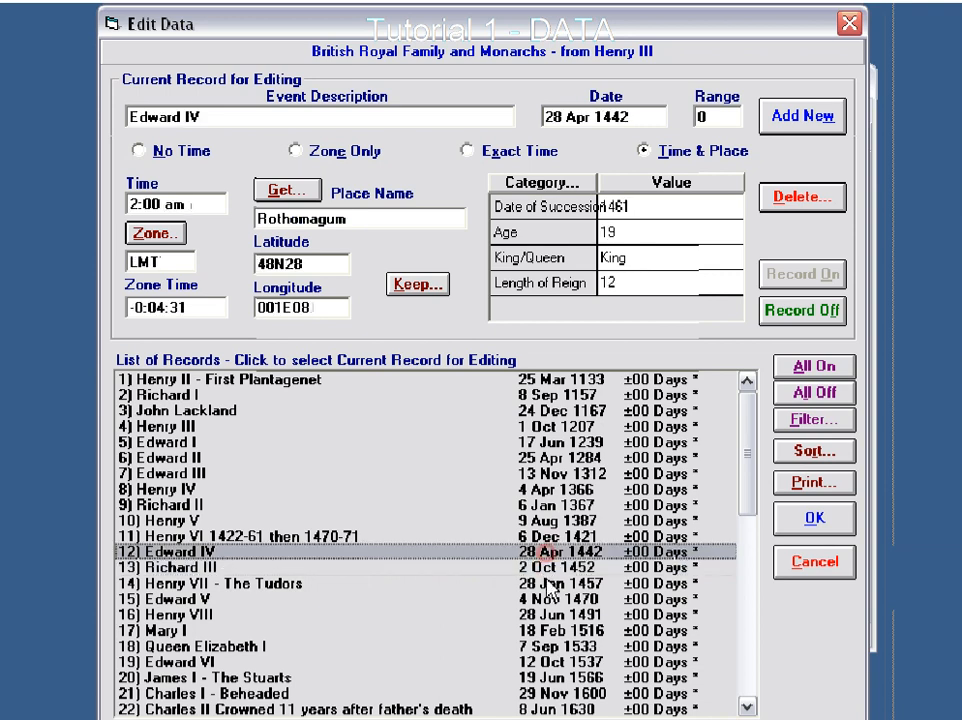
{"action": "left_click", "coordinate": [544, 582]}
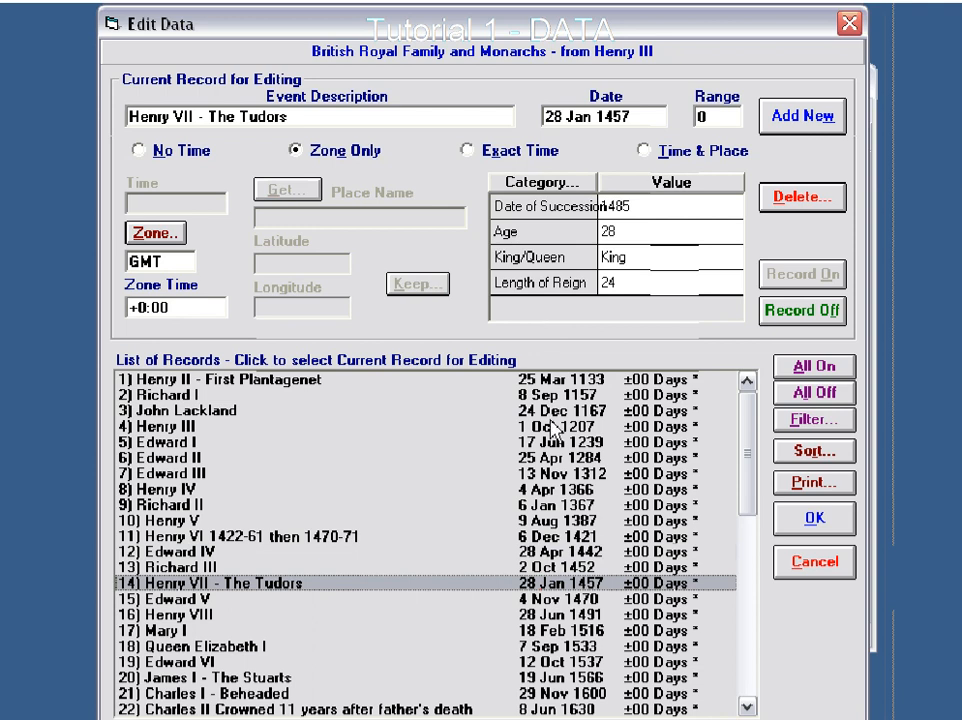
{"action": "left_click", "coordinate": [546, 602]}
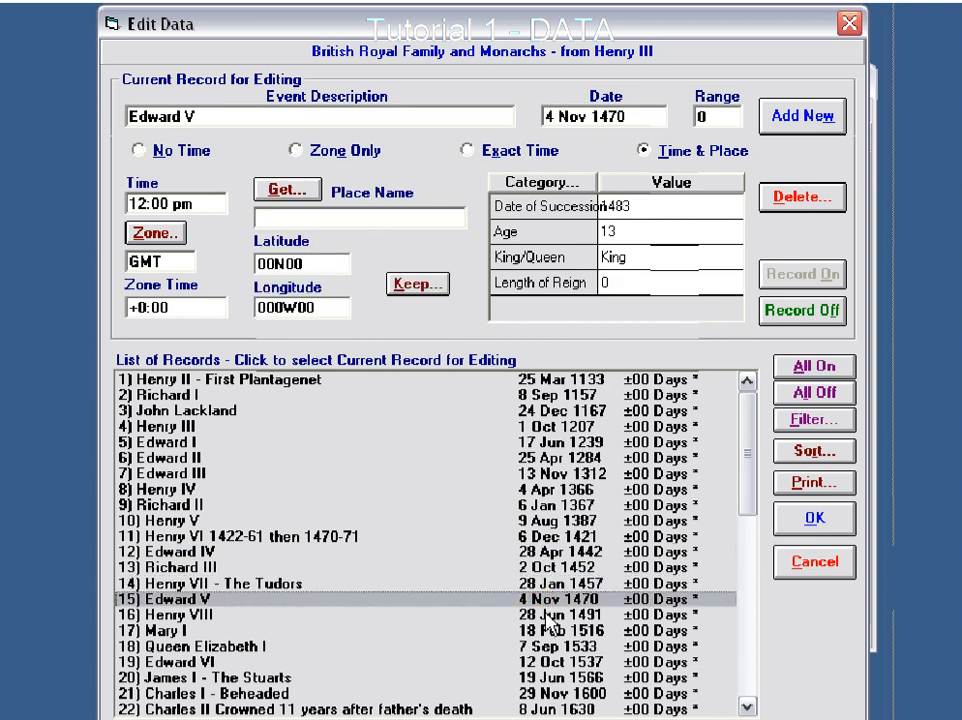
{"action": "left_click", "coordinate": [549, 617]}
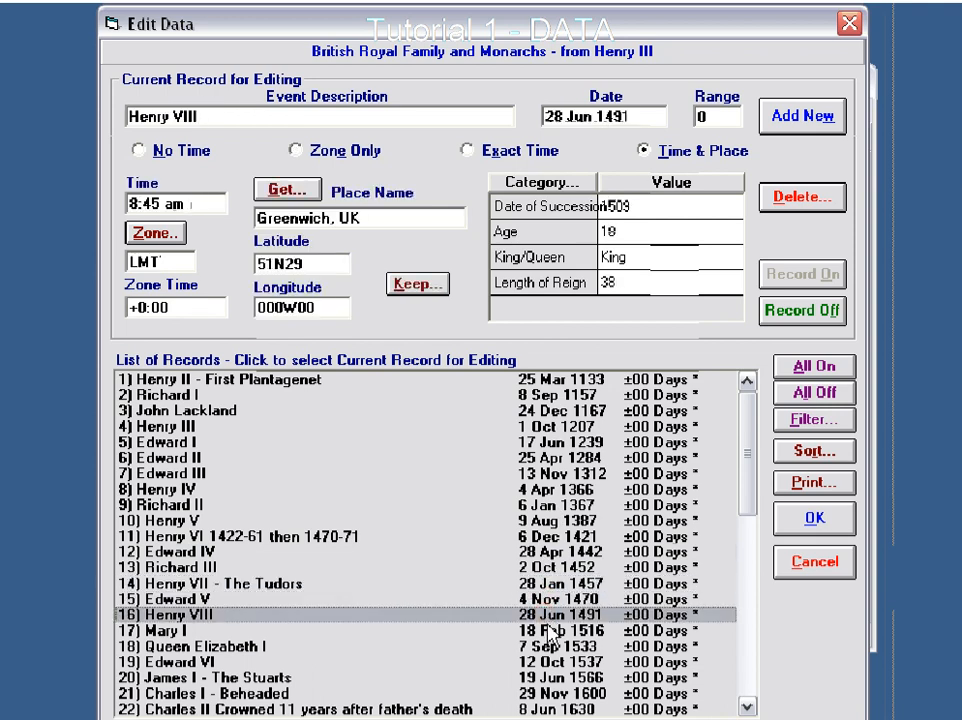
{"action": "left_click", "coordinate": [550, 632]}
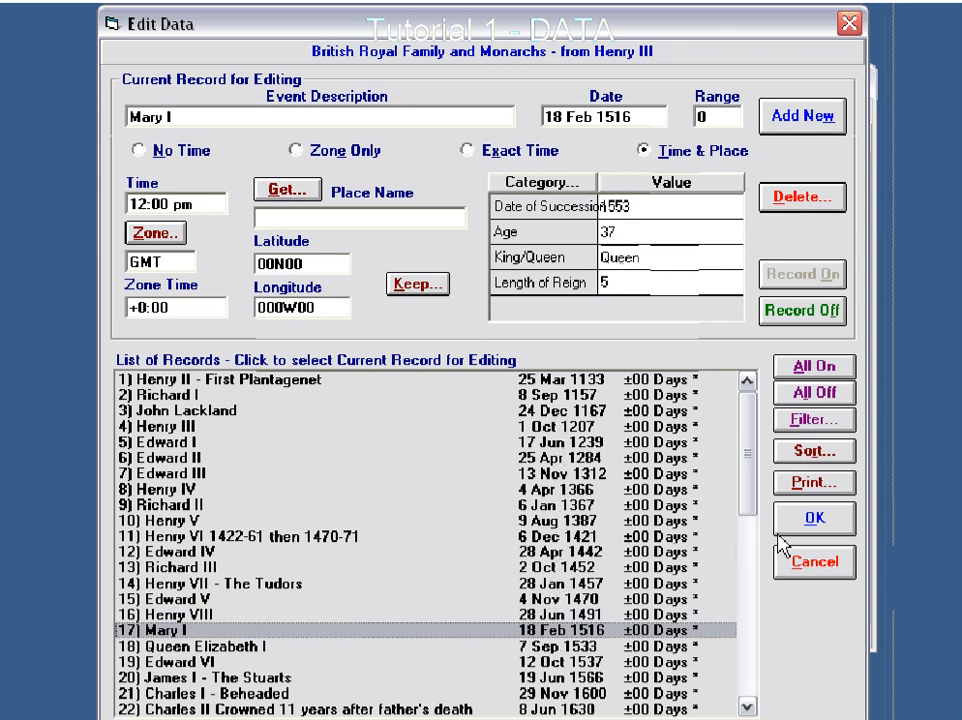
{"action": "left_click", "coordinate": [815, 565]}
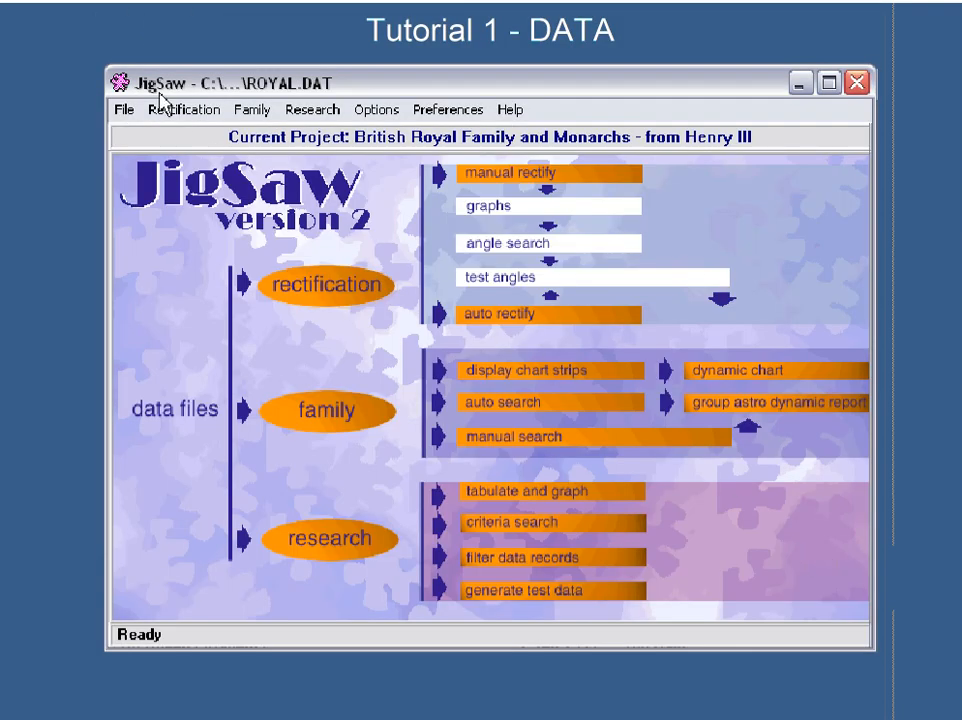
- Reopen the recent MUSIC.dat project without its Notepad and open its records for editing
{"action": "left_click", "coordinate": [123, 110]}
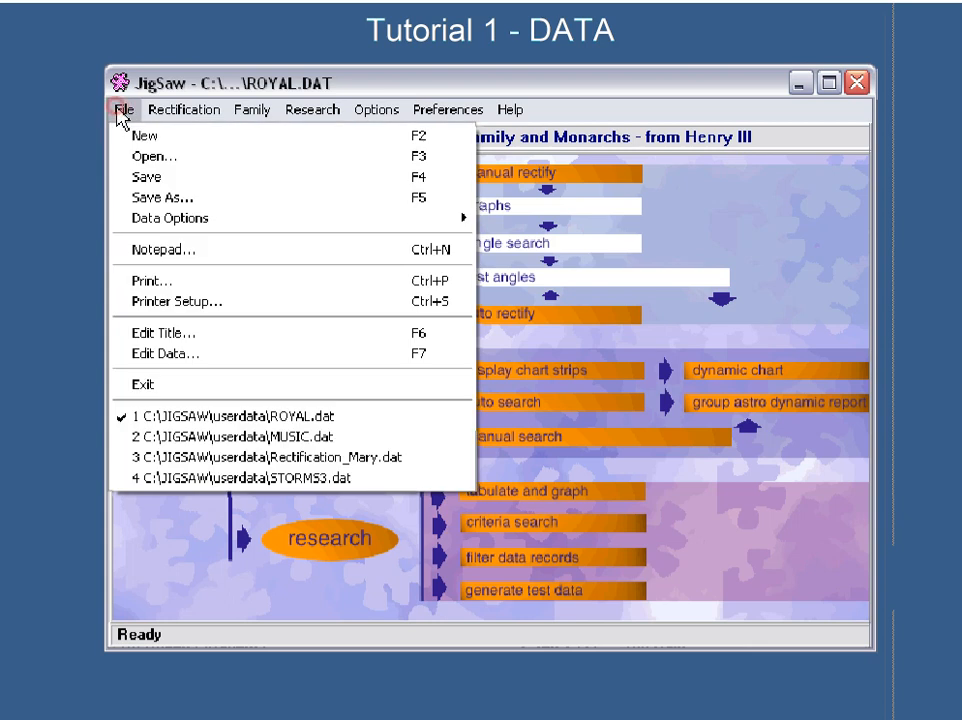
{"action": "left_click", "coordinate": [255, 438]}
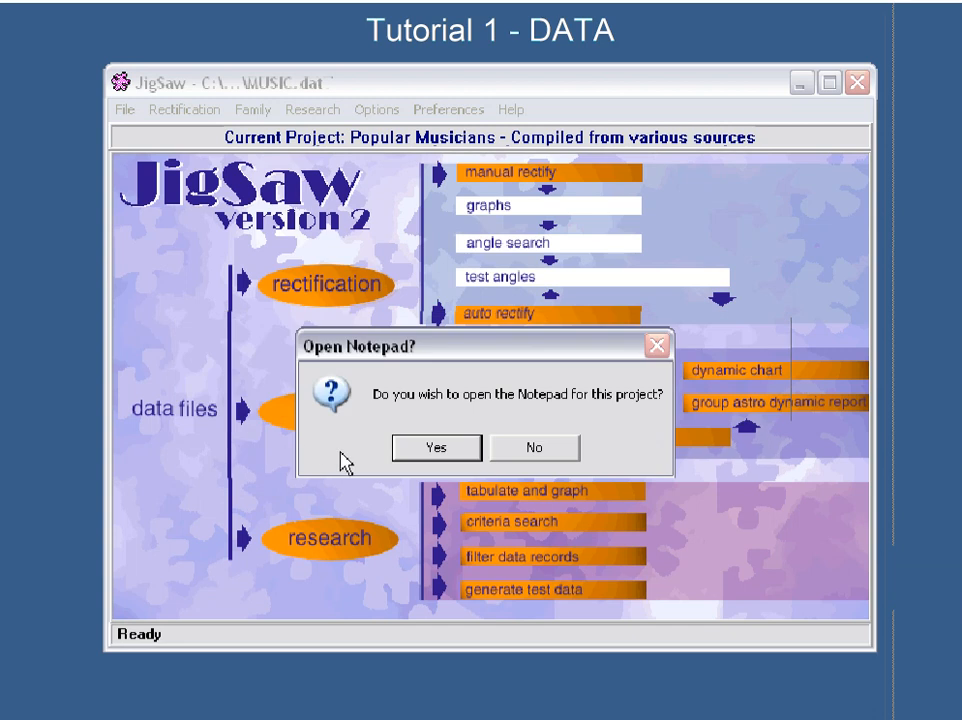
{"action": "left_click", "coordinate": [550, 451]}
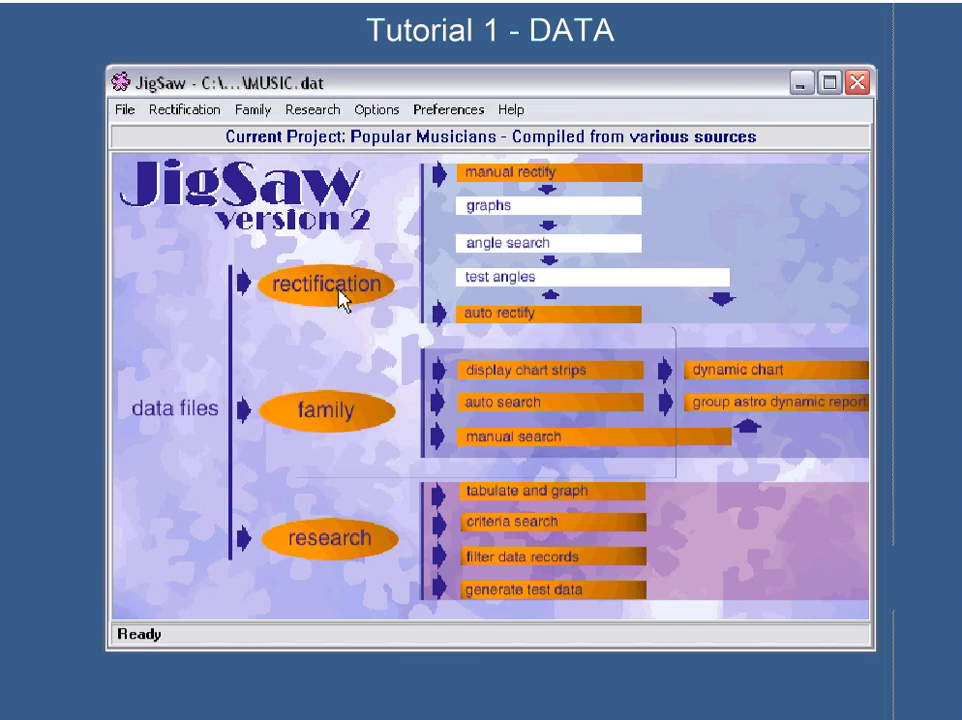
{"action": "left_click", "coordinate": [123, 111]}
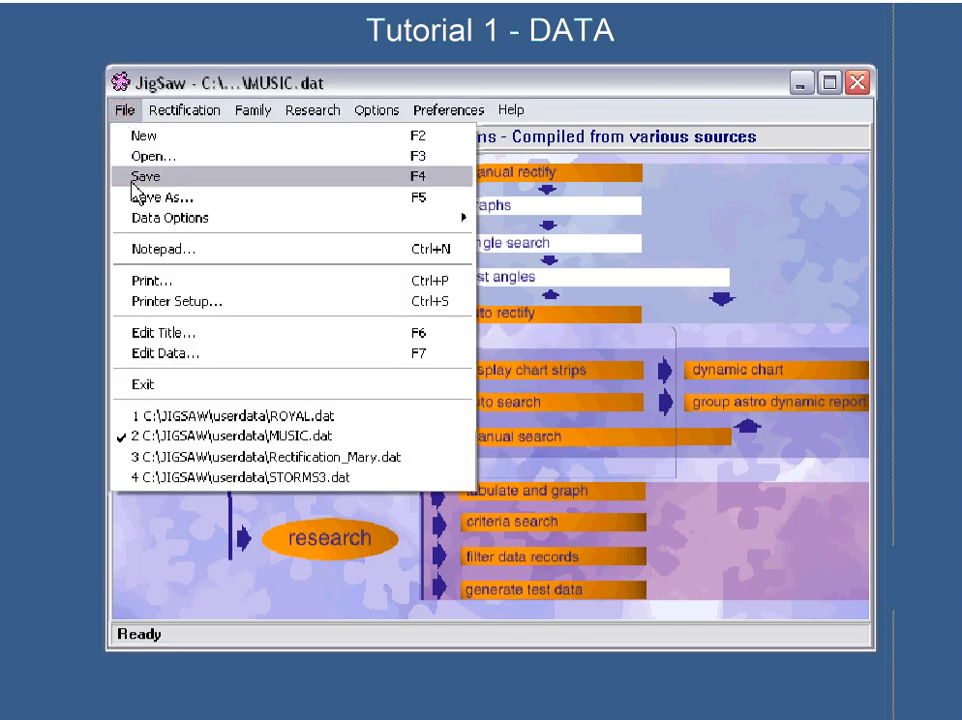
{"action": "left_click", "coordinate": [157, 357]}
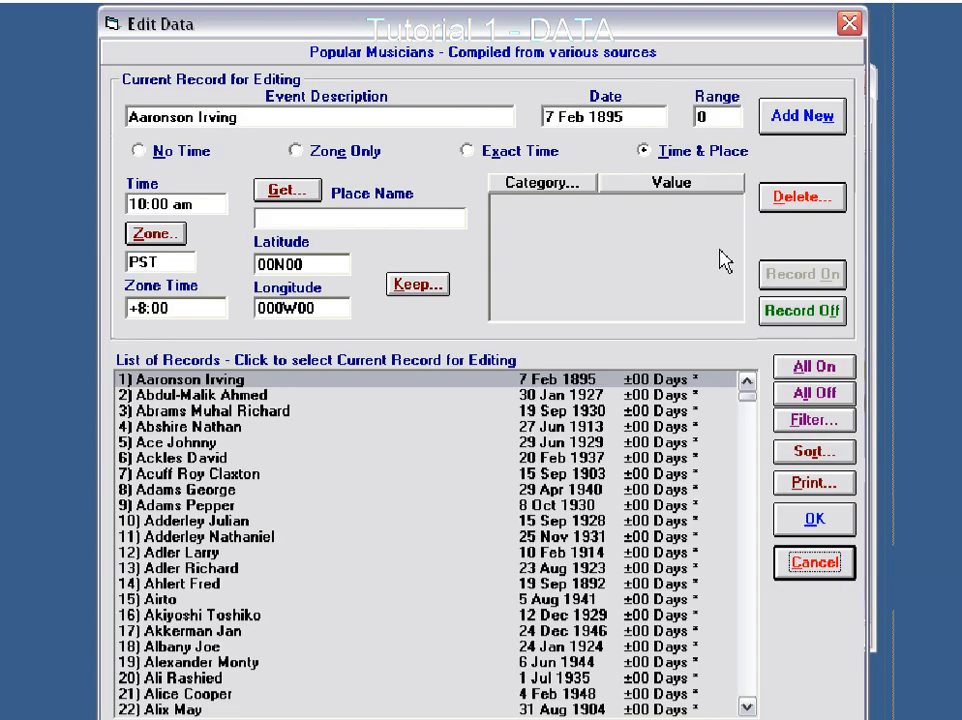
- Add a category named Type of Instrument to the category definitions of the music records
{"action": "left_click", "coordinate": [240, 394]}
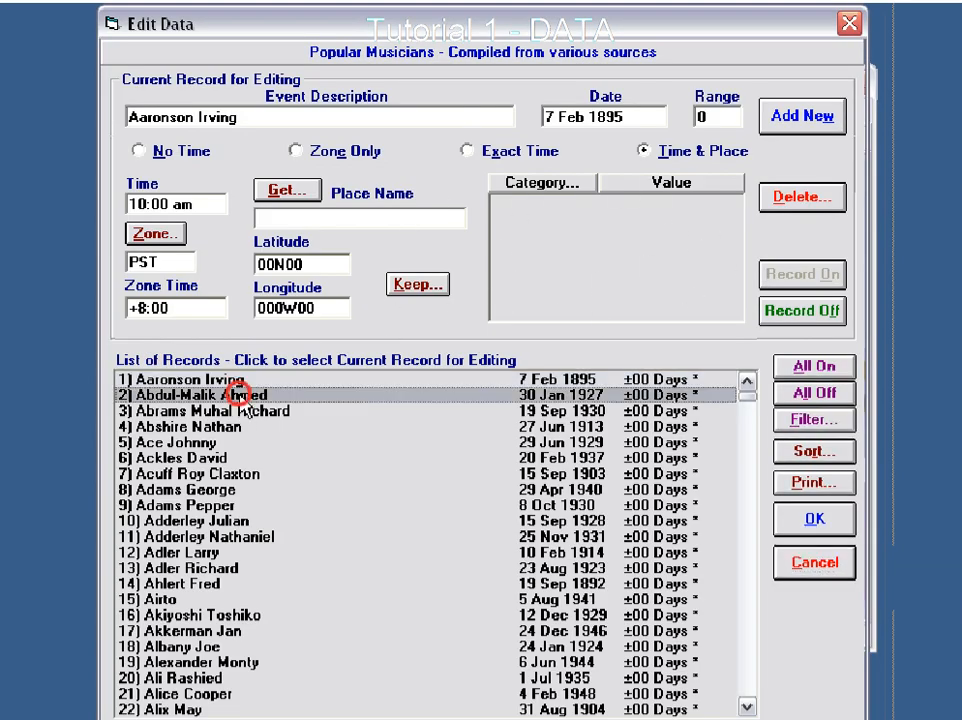
{"action": "left_click", "coordinate": [326, 380]}
{"action": "left_click", "coordinate": [554, 184]}
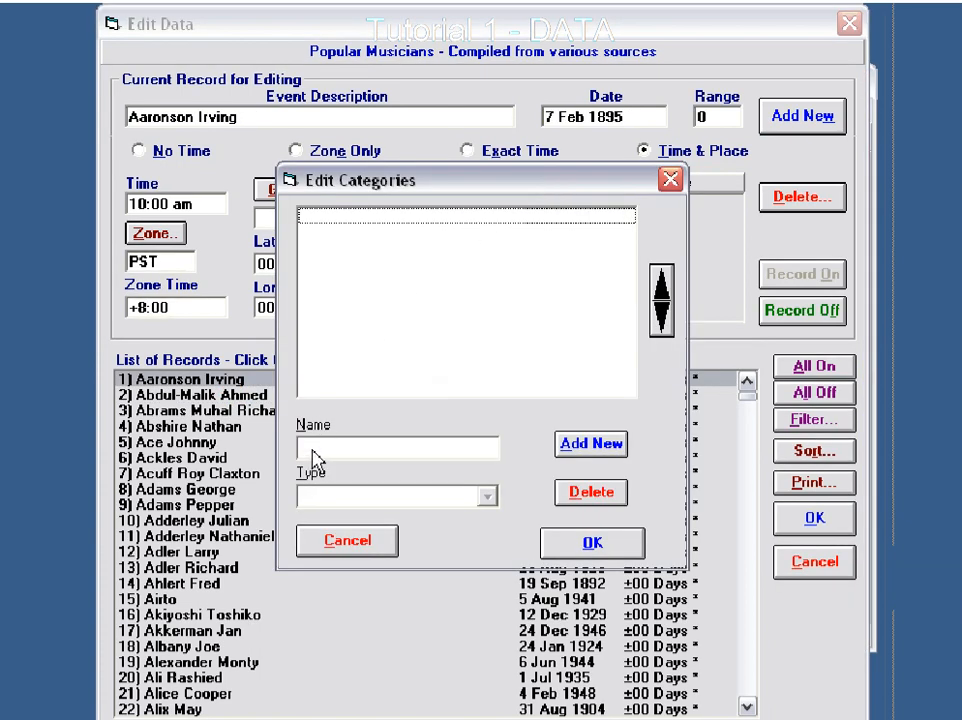
{"action": "left_click", "coordinate": [588, 445]}
{"action": "left_click_drag", "start_coordinate": [379, 449], "coordinate": [258, 444]}
{"action": "type", "text": "Drummer"}
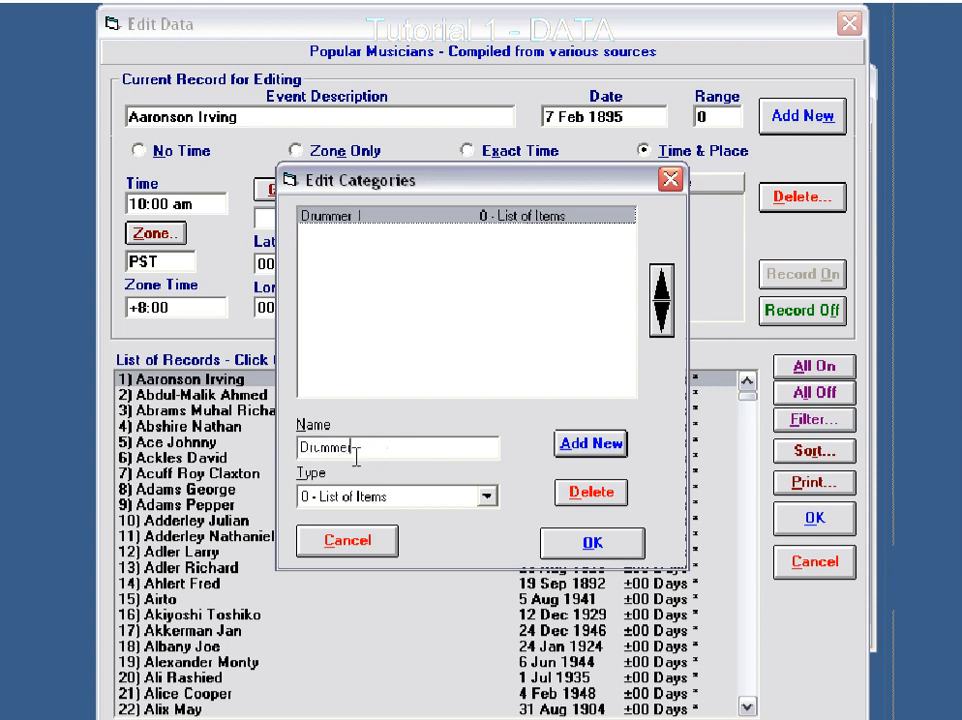
{"action": "double_click", "coordinate": [360, 449]}
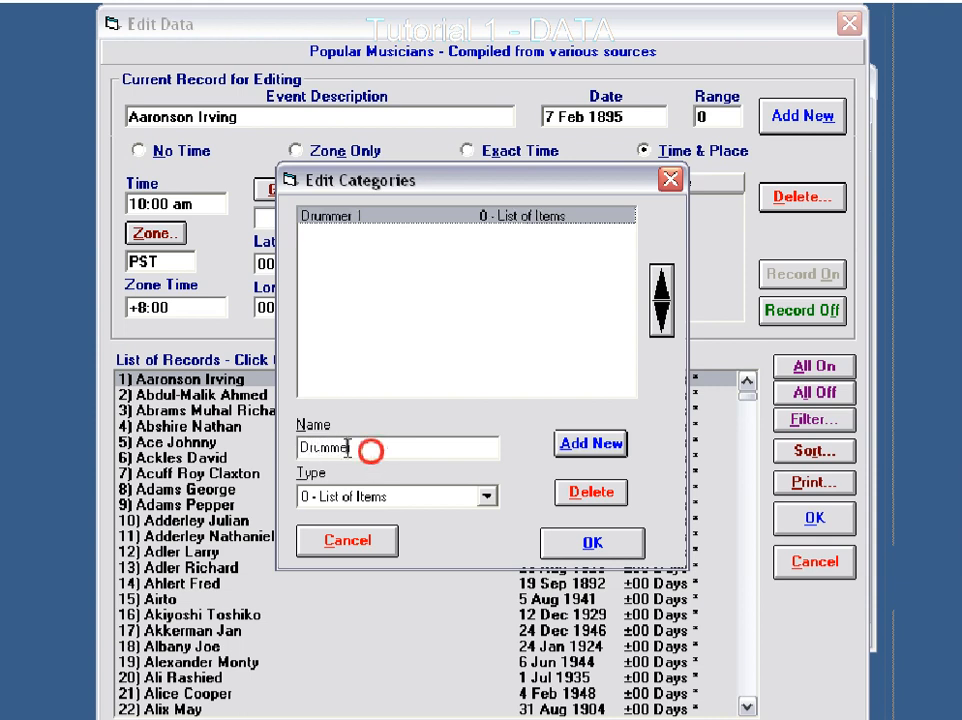
{"action": "type", "text": "Type of Inst"}
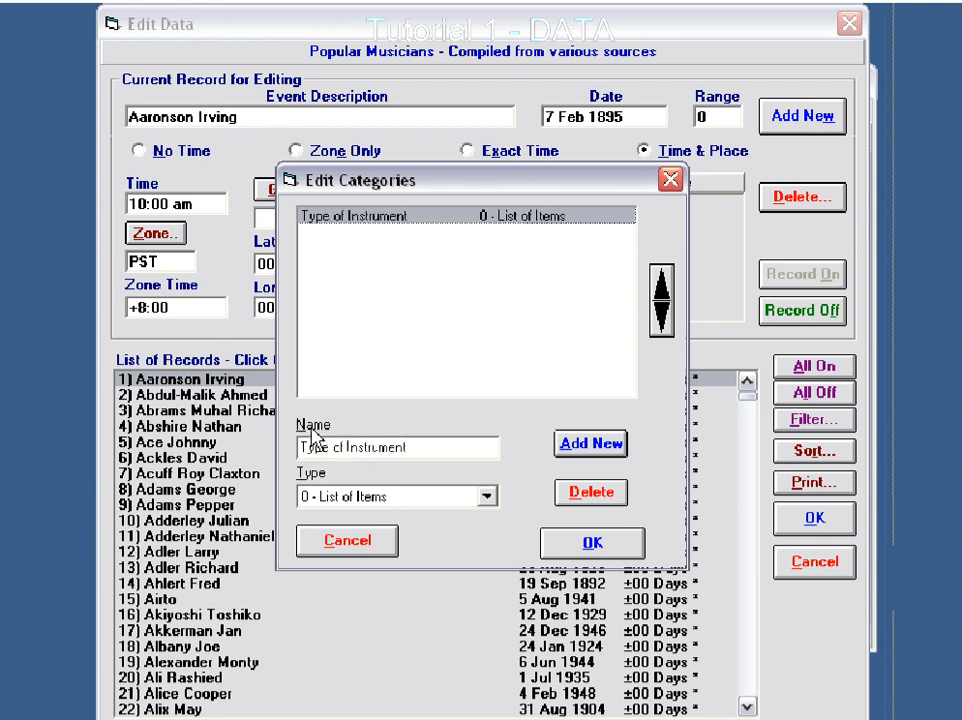
- Add a second category with its default name, keep Type of Instrument as List of Items, and accept the category definitions
{"action": "left_click", "coordinate": [600, 445]}
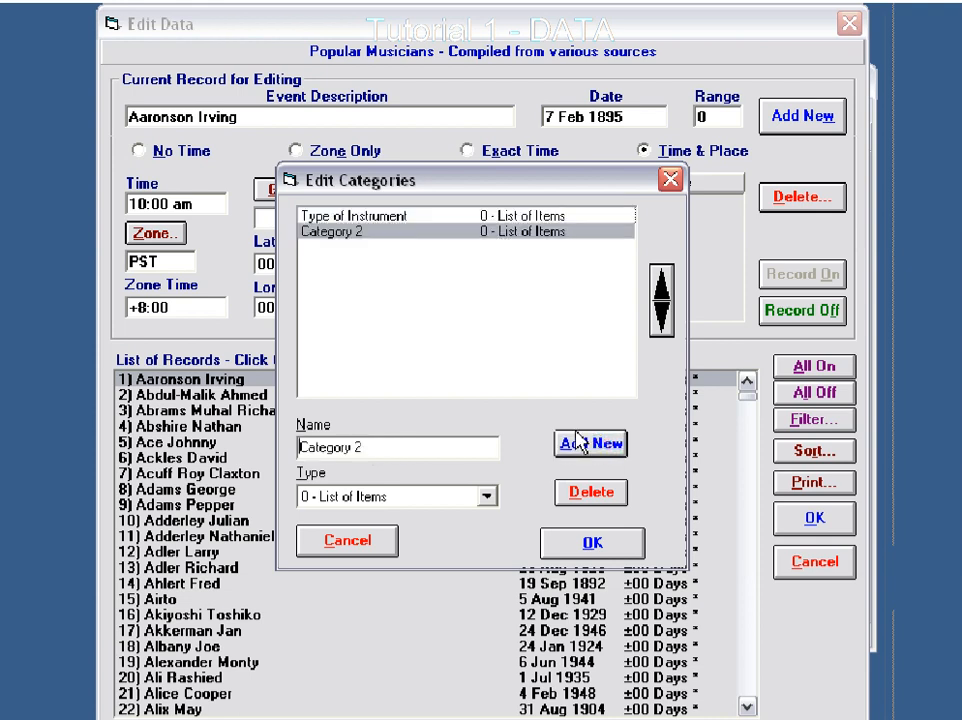
{"action": "left_click", "coordinate": [377, 217]}
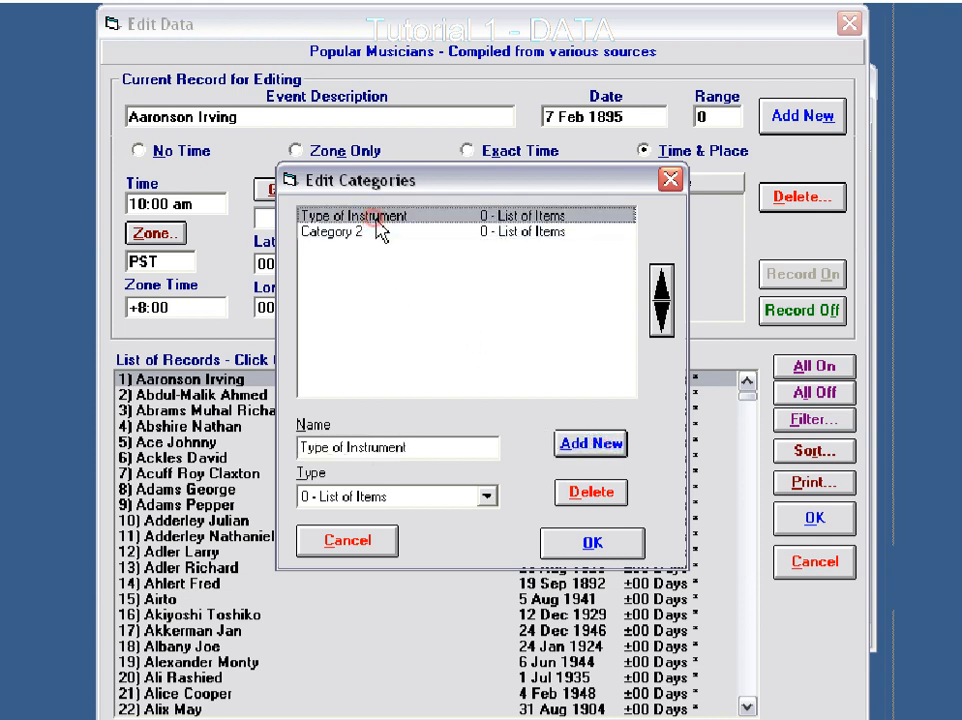
{"action": "left_click", "coordinate": [488, 497]}
{"action": "left_click", "coordinate": [435, 514]}
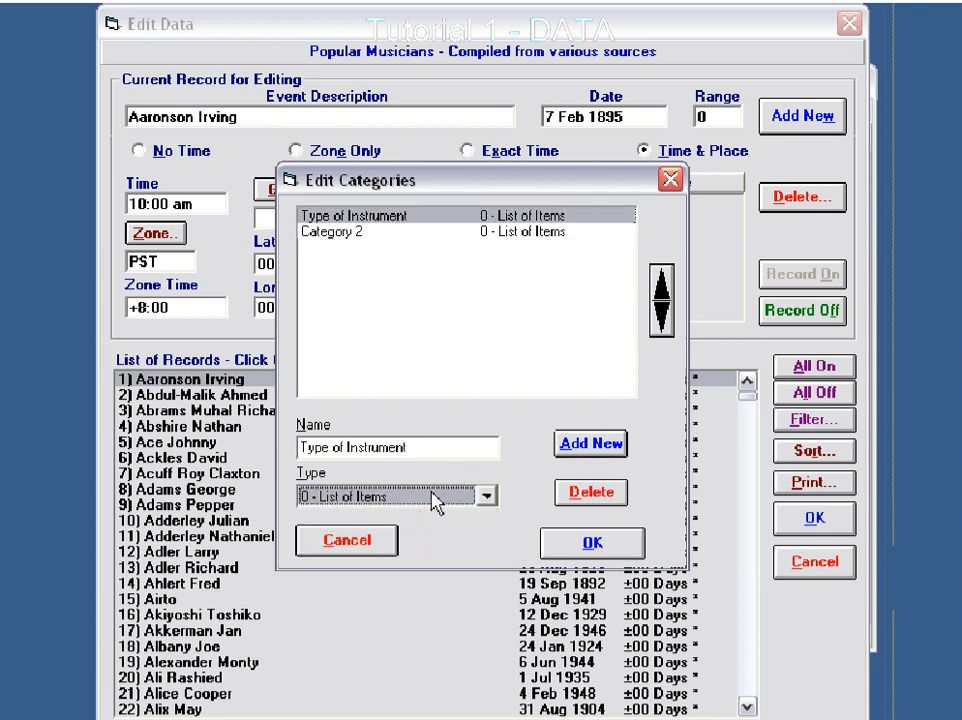
{"action": "left_click", "coordinate": [590, 543]}
- Set Type of Instrument to Drums for record 1, add Drums to the category's item list, and recheck the record
{"action": "left_click", "coordinate": [633, 207]}
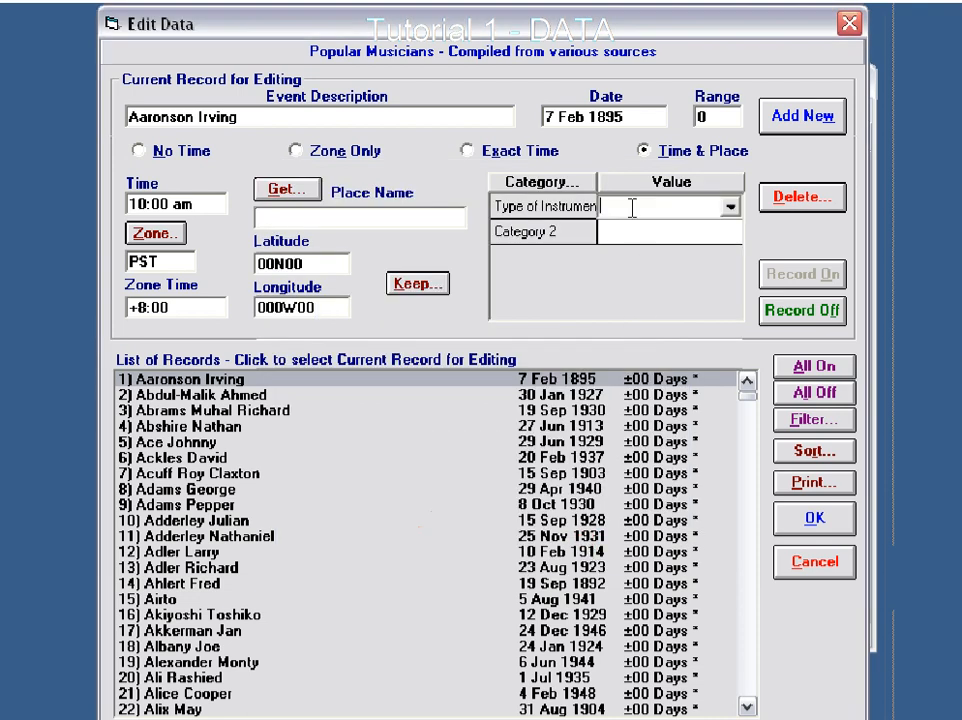
{"action": "type", "text": "Drums"}
{"action": "left_click", "coordinate": [567, 395]}
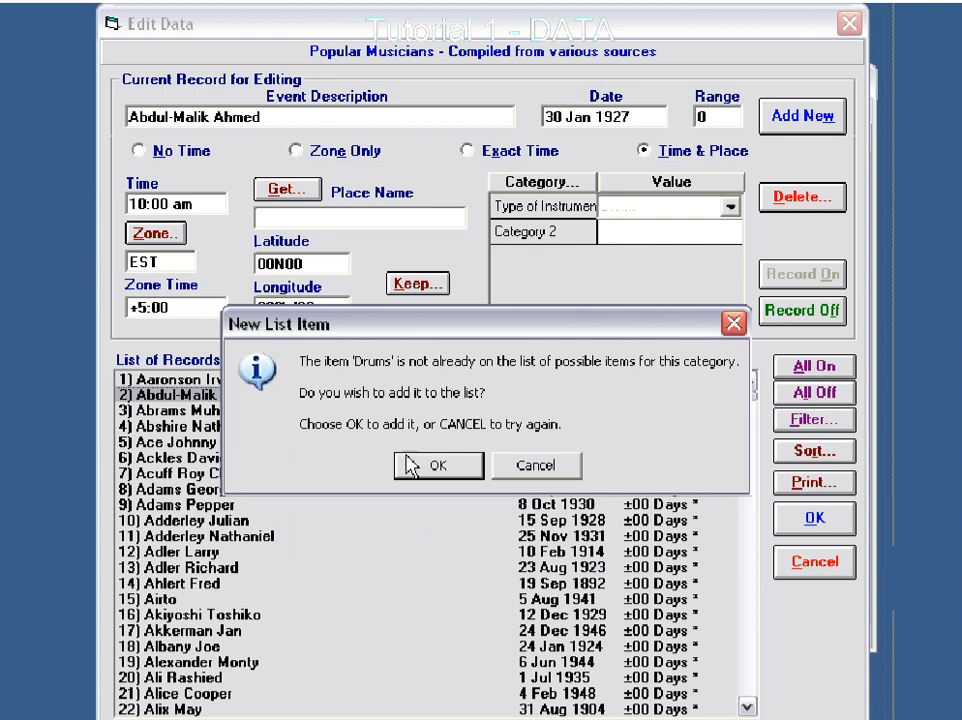
{"action": "left_click", "coordinate": [437, 470]}
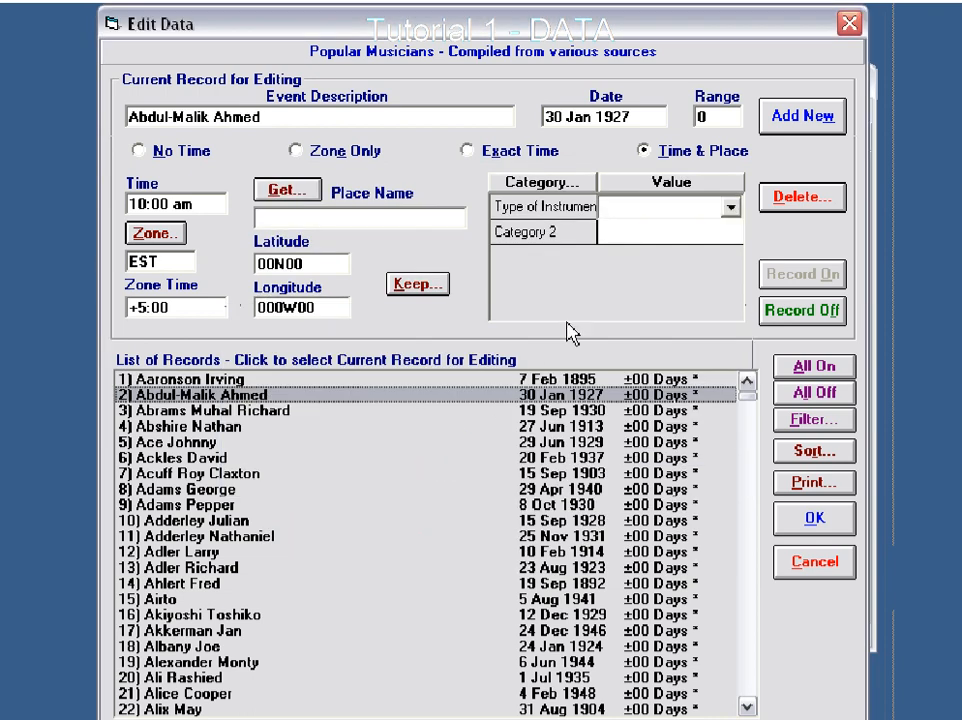
{"action": "left_click", "coordinate": [566, 381]}
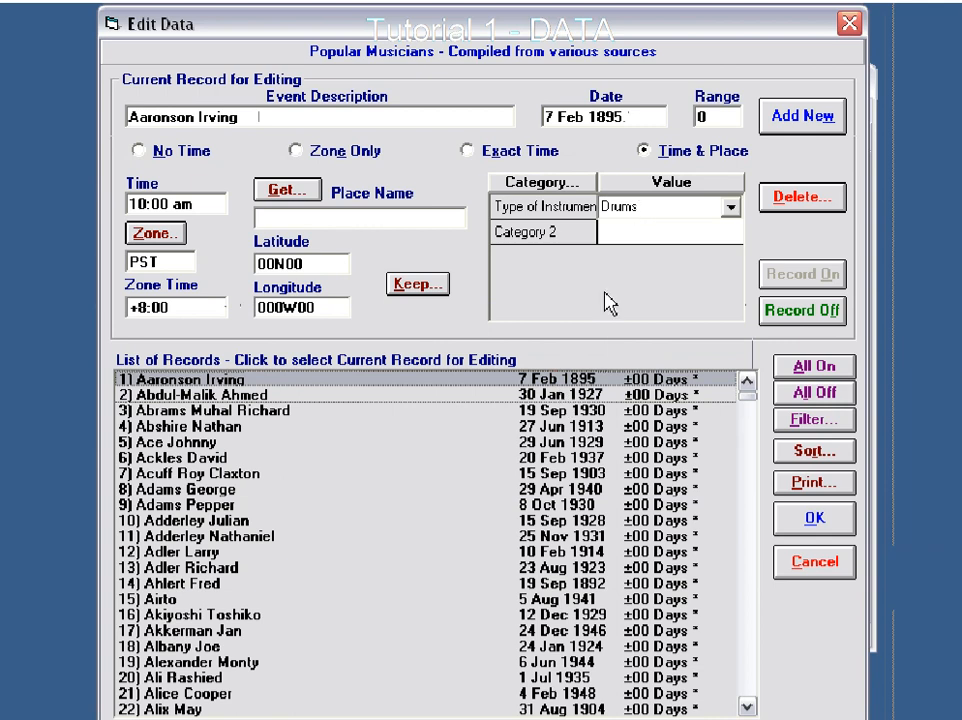
- Set Type of Instrument to Guitar for record 2, add Guitar to the item list, and recheck records 2 and 1
{"action": "left_click", "coordinate": [470, 395]}
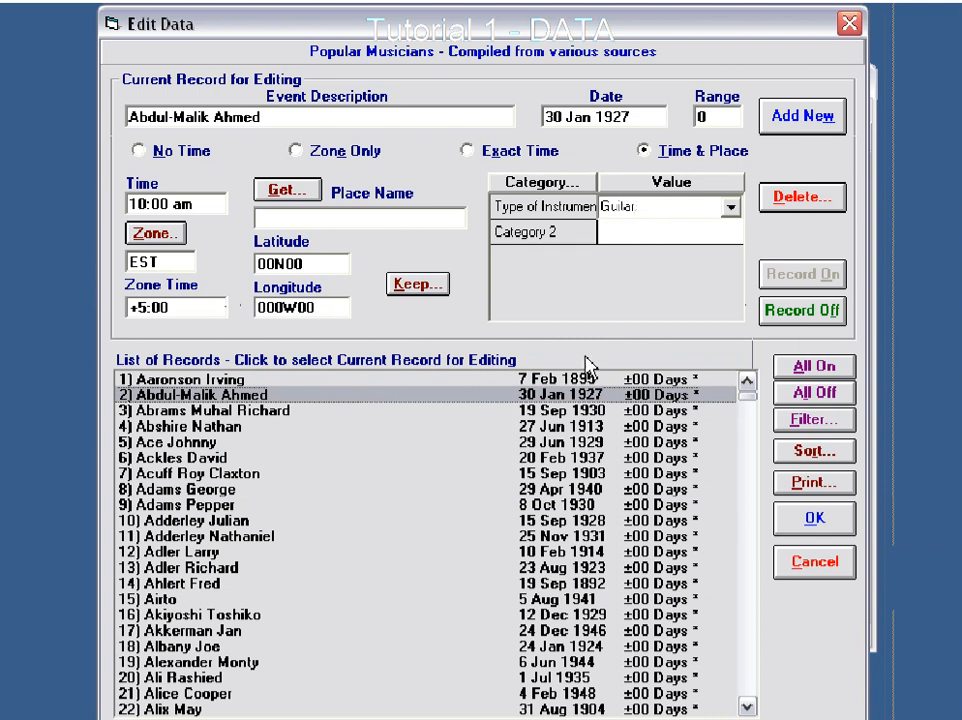
{"action": "left_click", "coordinate": [568, 410]}
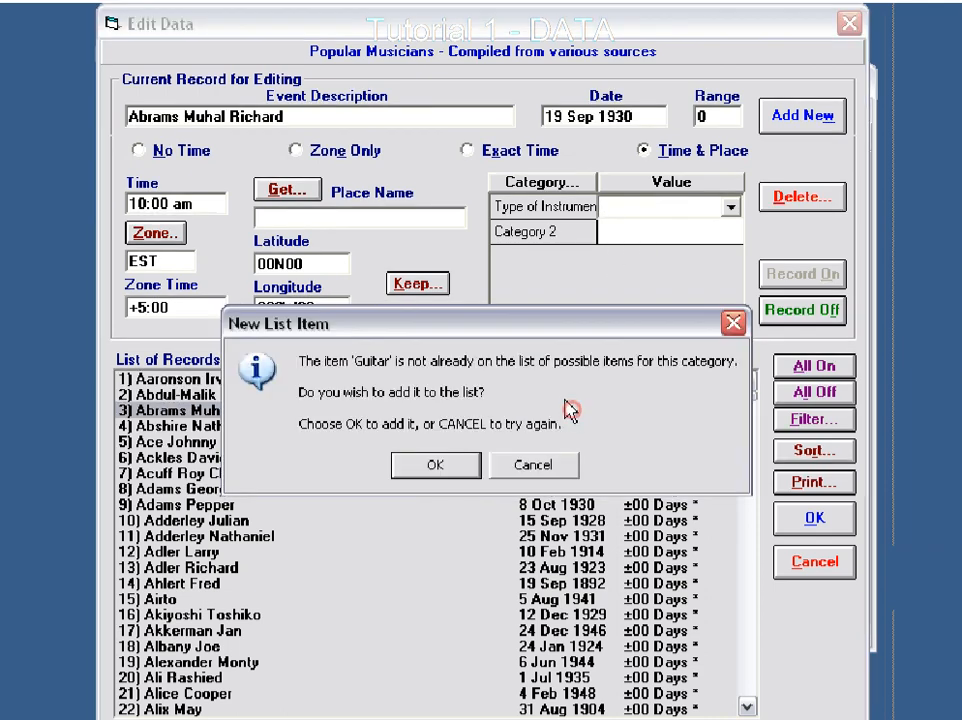
{"action": "left_click", "coordinate": [437, 467]}
{"action": "left_click", "coordinate": [555, 394]}
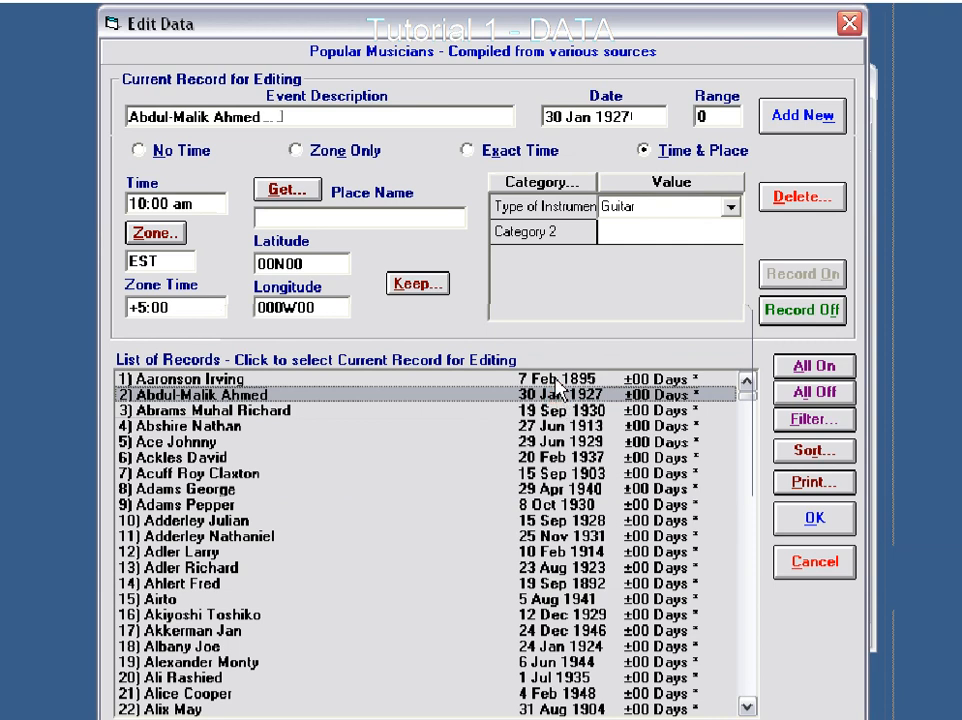
{"action": "left_click", "coordinate": [556, 381]}
- Assign the existing item Guitar as the Type of Instrument for record 3
{"action": "left_click", "coordinate": [556, 408]}
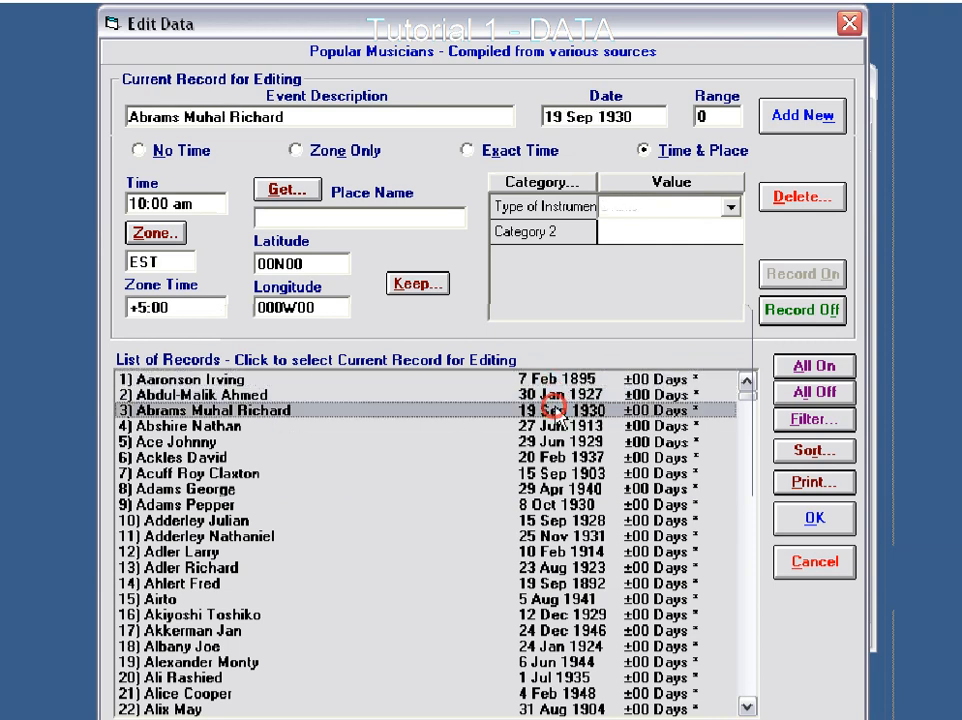
{"action": "left_click", "coordinate": [731, 206]}
{"action": "left_click", "coordinate": [645, 251]}
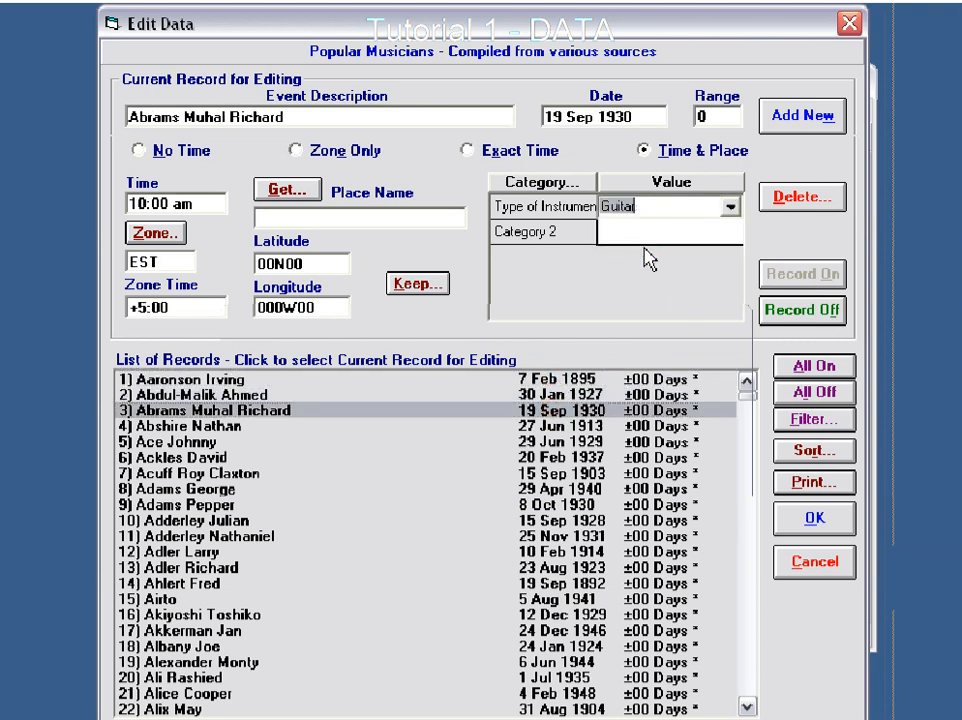
- Set Type of Instrument to Horn for record 4 and add Horn to the category's item list
{"action": "left_click", "coordinate": [556, 426]}
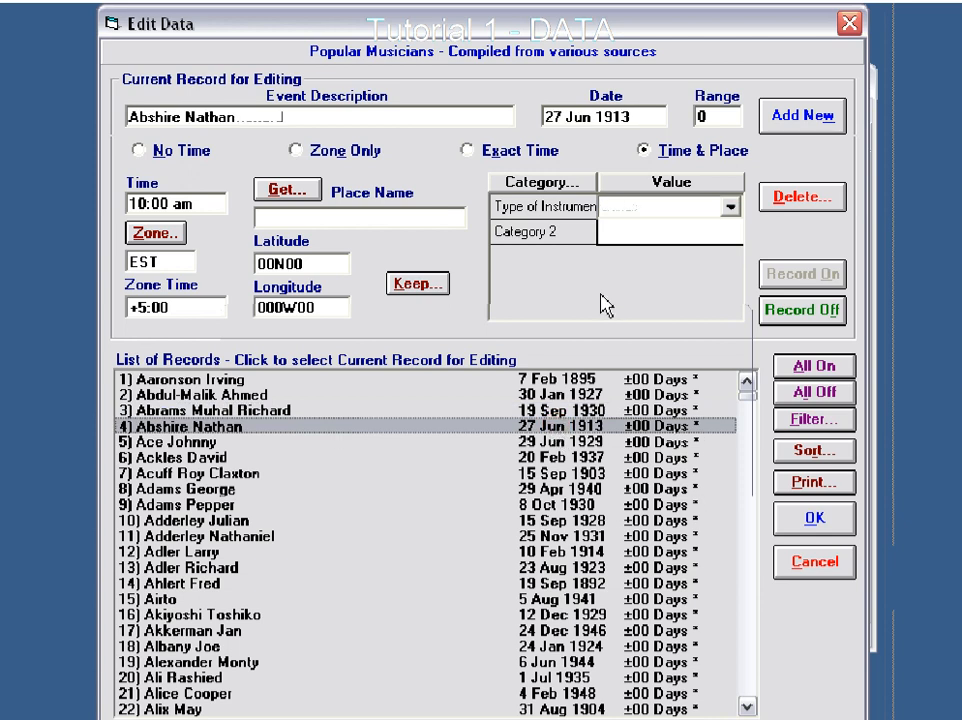
{"action": "left_click", "coordinate": [619, 208]}
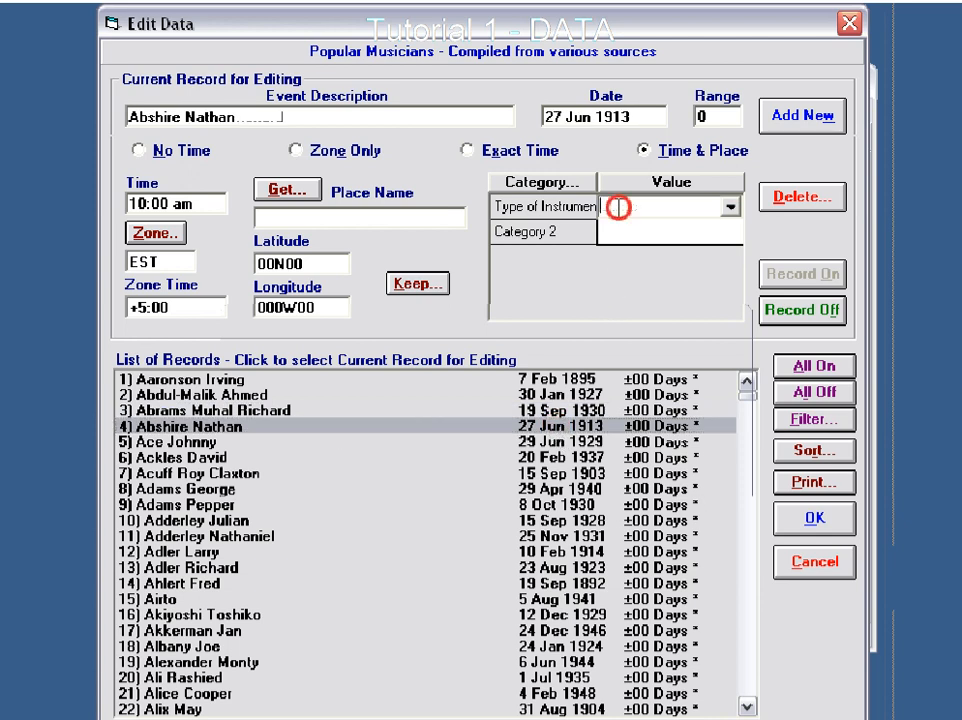
{"action": "type", "text": "Horn"}
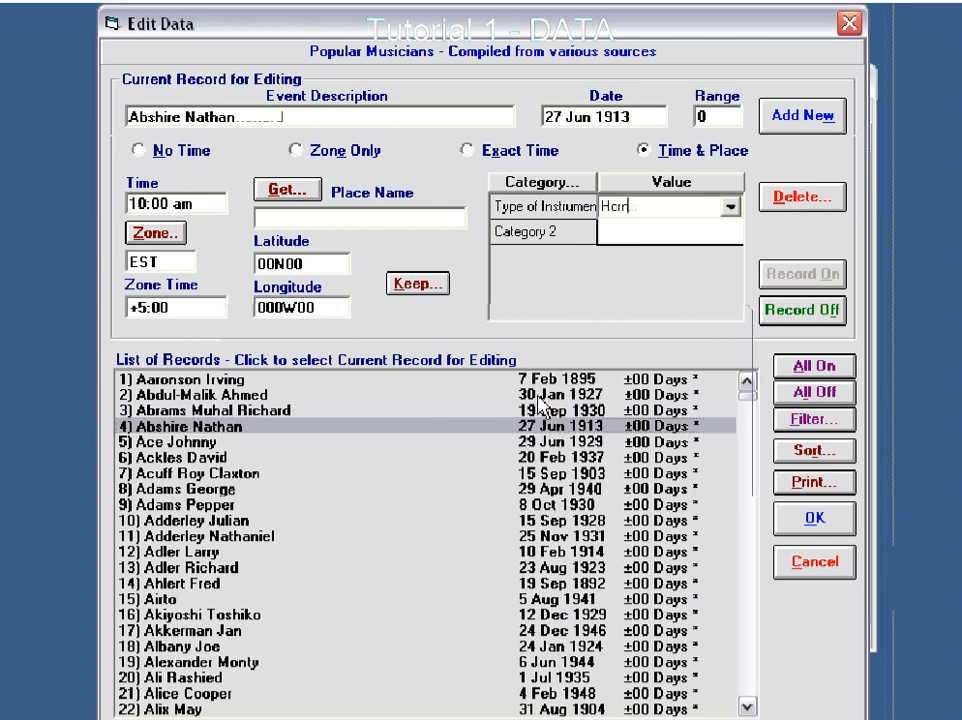
{"action": "left_click", "coordinate": [554, 440]}
{"action": "left_click", "coordinate": [438, 466]}
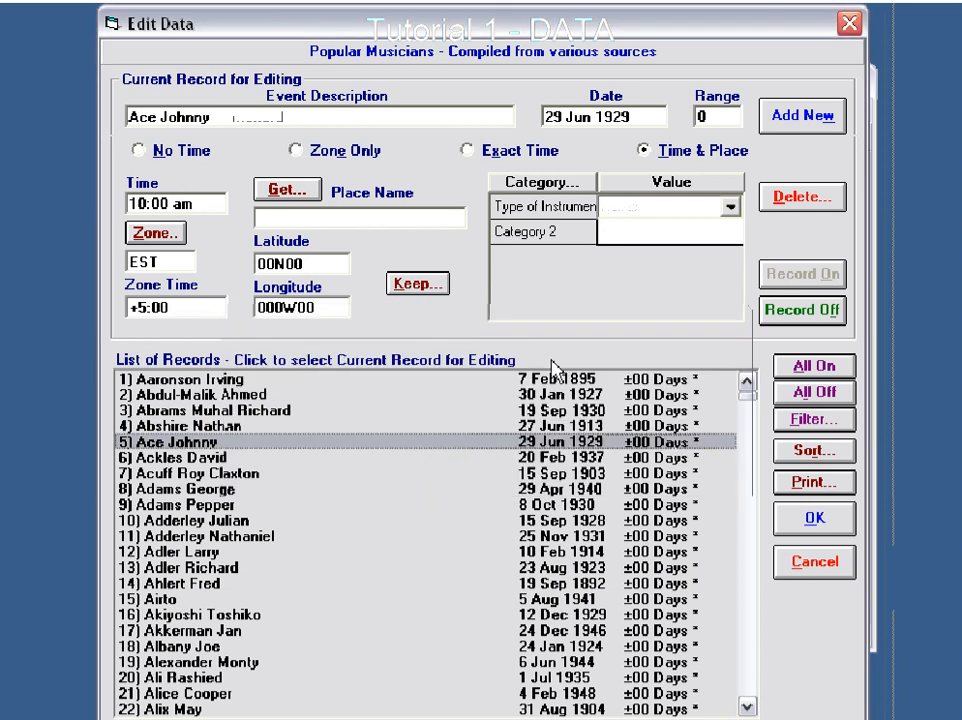
- Check the Type of Instrument choices offered for record 5 and leave the data editor, discarding all changes
{"action": "left_click", "coordinate": [733, 205]}
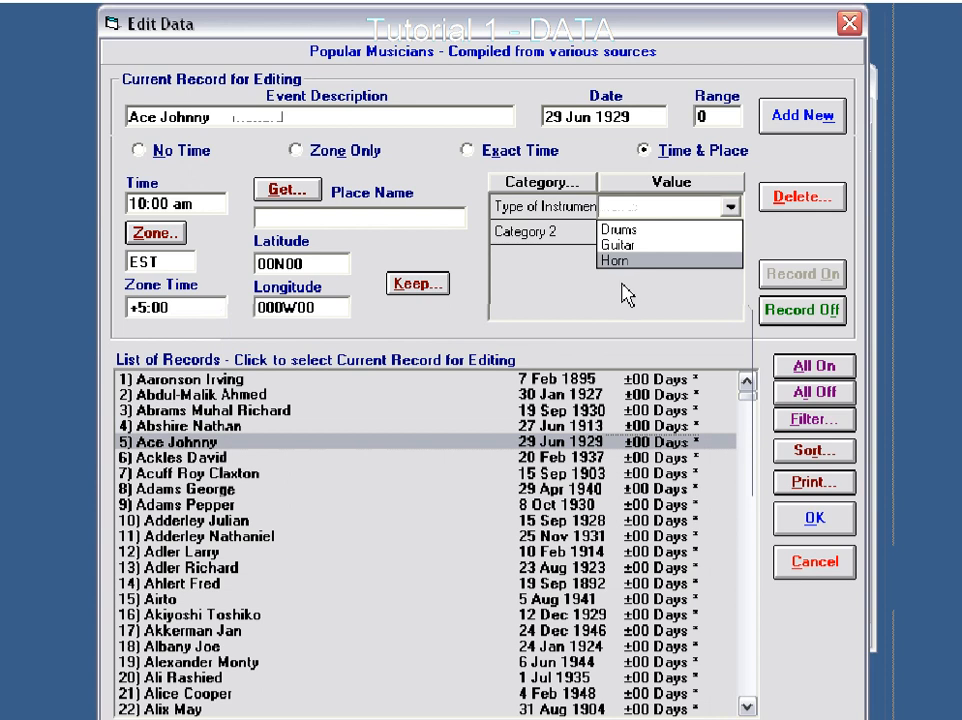
{"action": "left_click", "coordinate": [555, 454]}
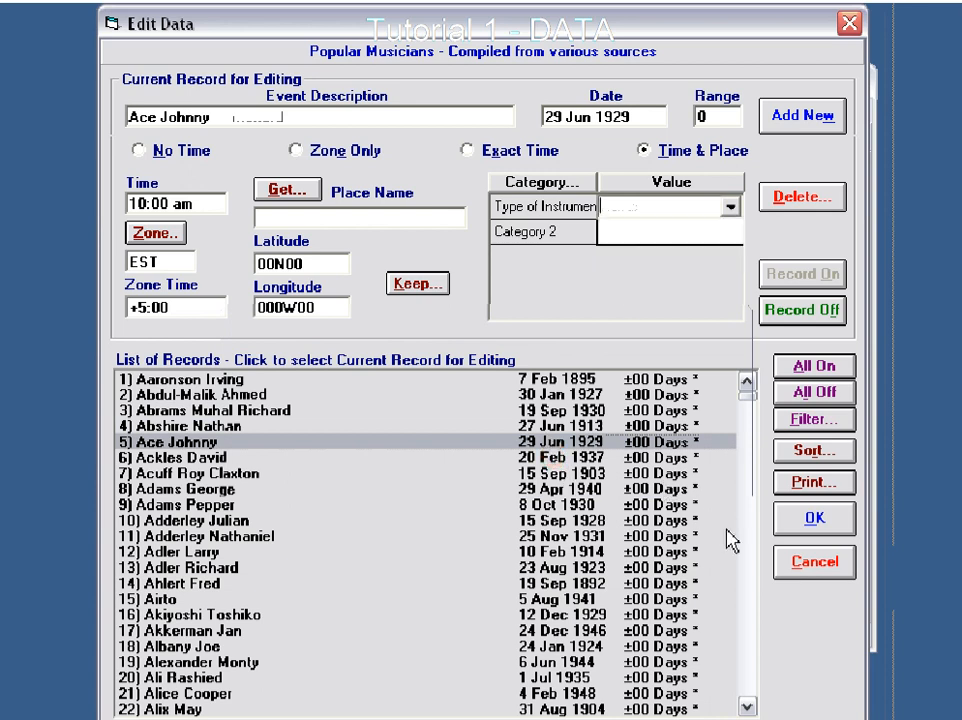
{"action": "left_click", "coordinate": [810, 572]}
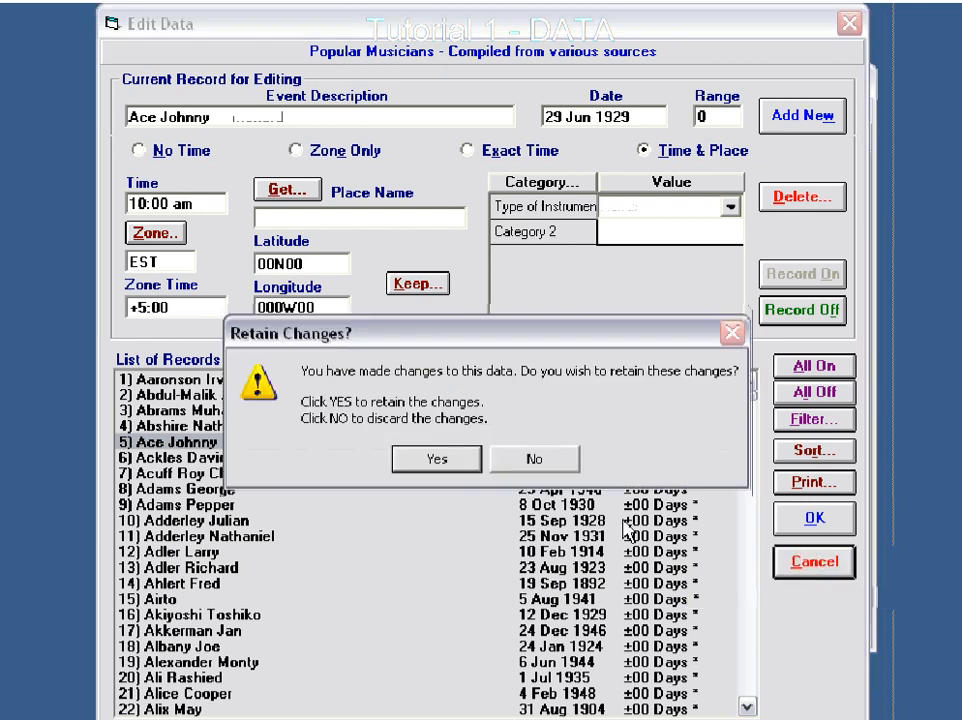
{"action": "left_click", "coordinate": [526, 460]}
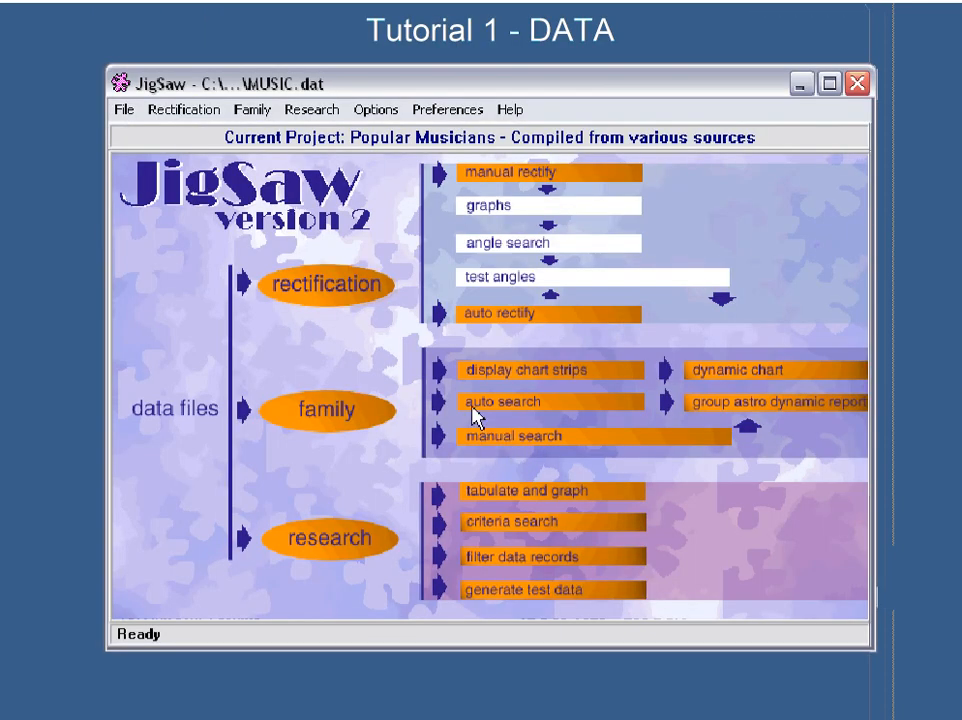
{"action": "left_click_drag", "start_coordinate": [397, 83], "coordinate": [414, 85]}
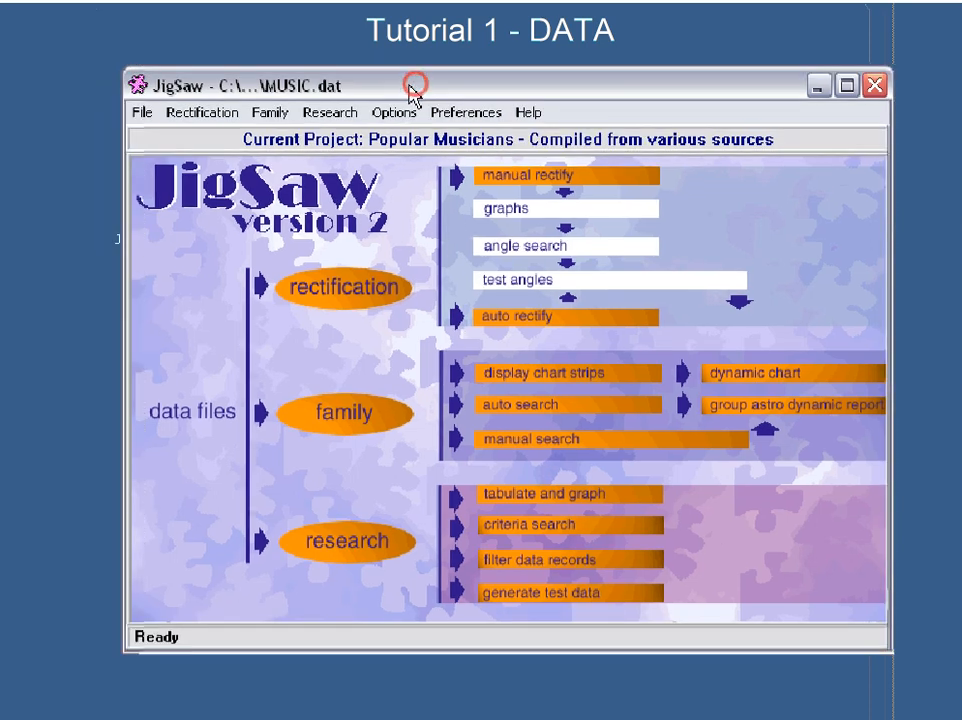